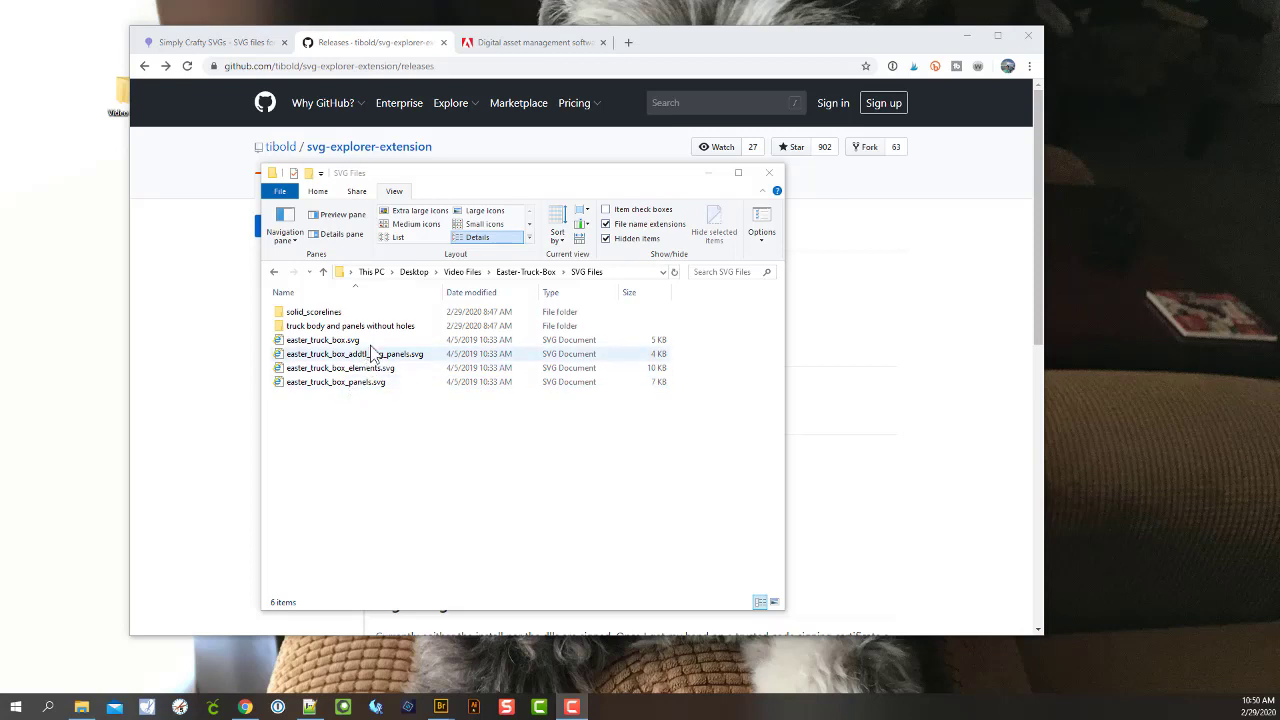
Preview the SVG files as Large icons, then set the folder back to Details layout
left_click(484, 212)
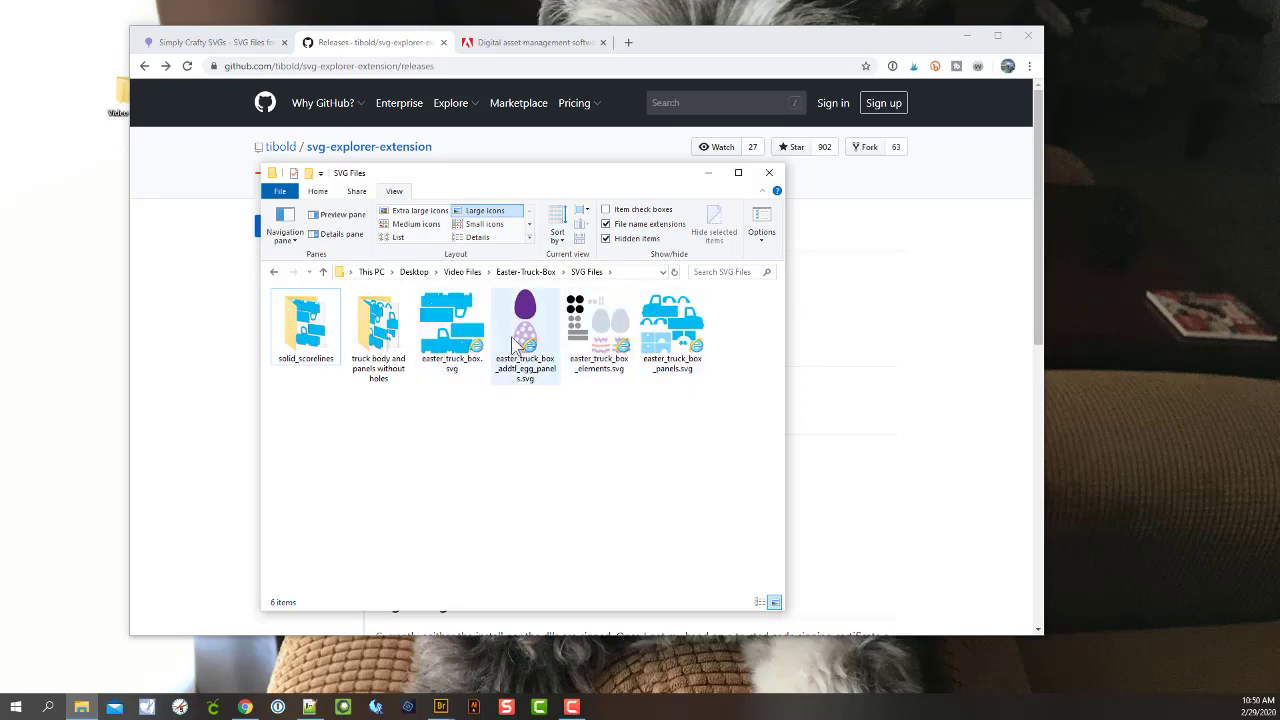
left_click(466, 239)
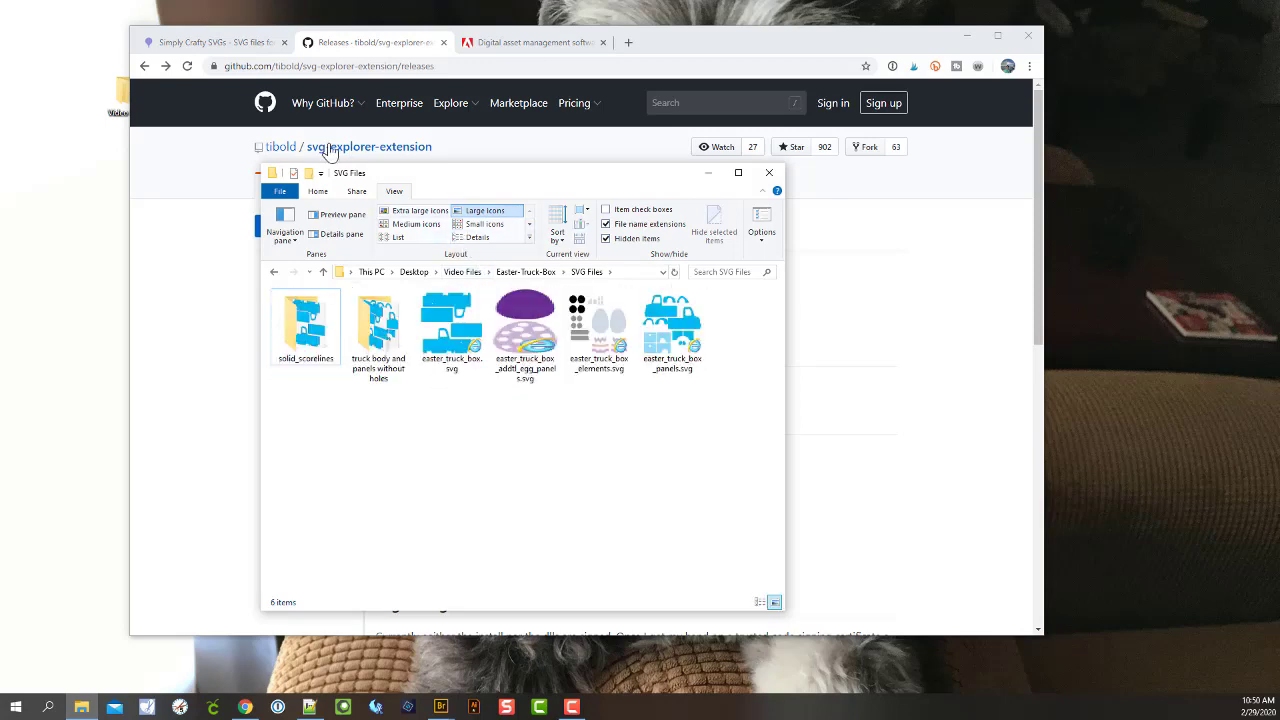
left_click(480, 240)
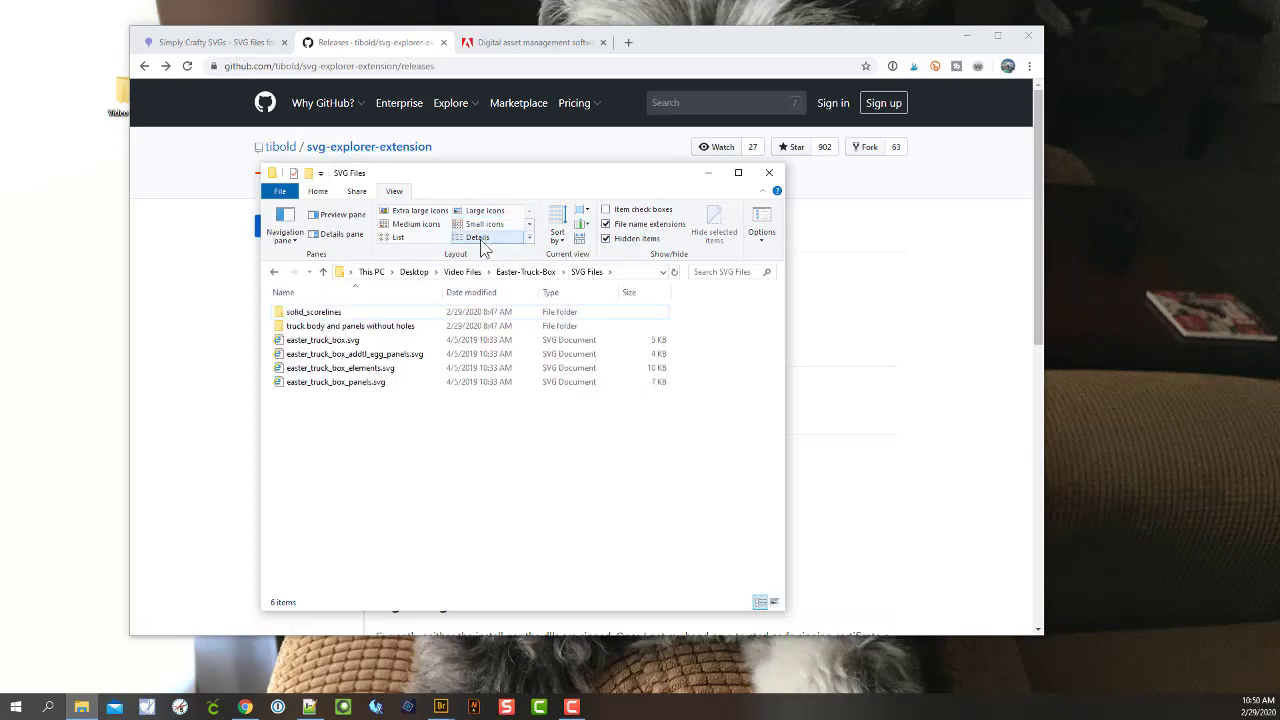
Minimize the SVG Files folder and scroll the GitHub releases page to the v1.0.0 Assets
left_click(707, 175)
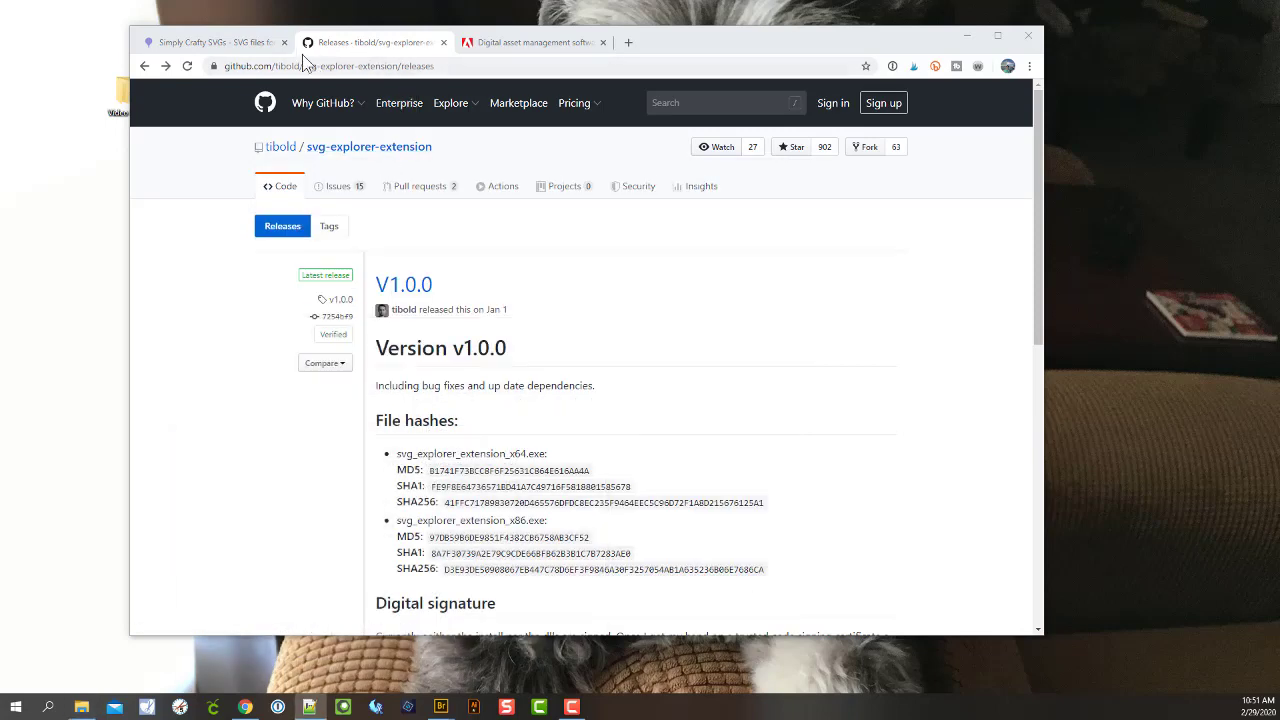
mouse_move(312, 95)
scroll(603, 282, "down", 1)
scroll(603, 303, "down", 4)
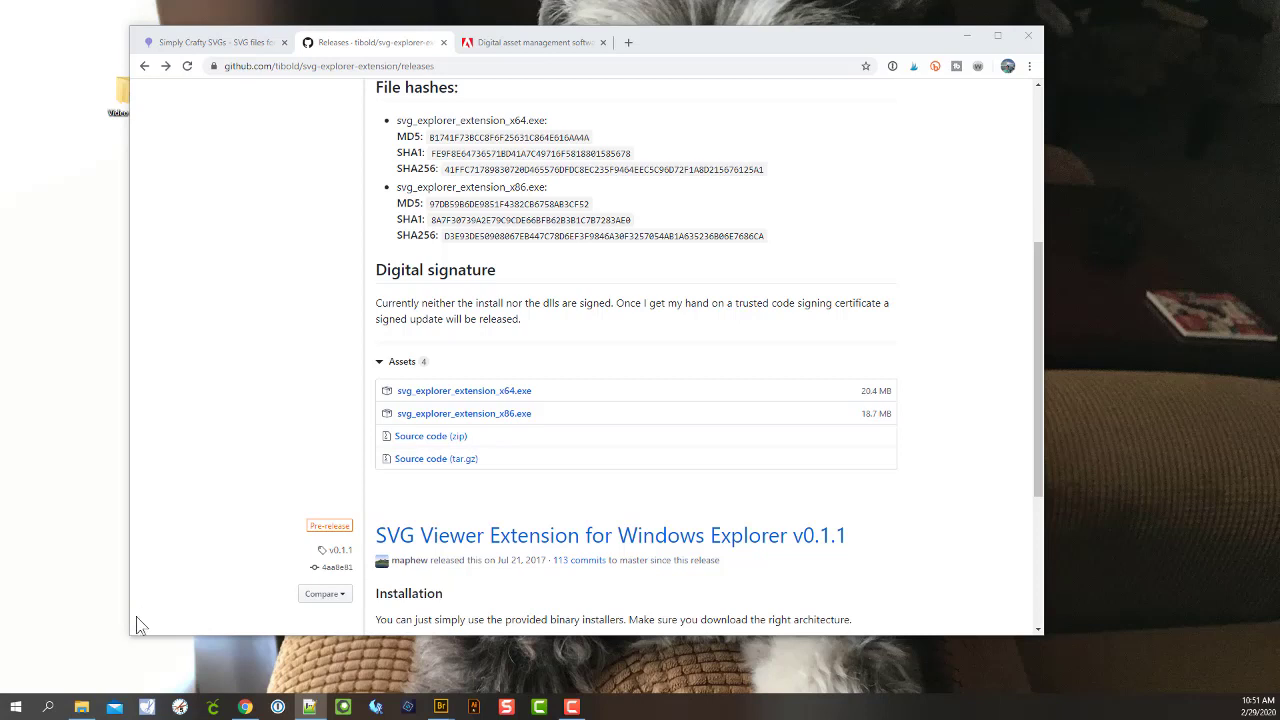
right_click(15, 711)
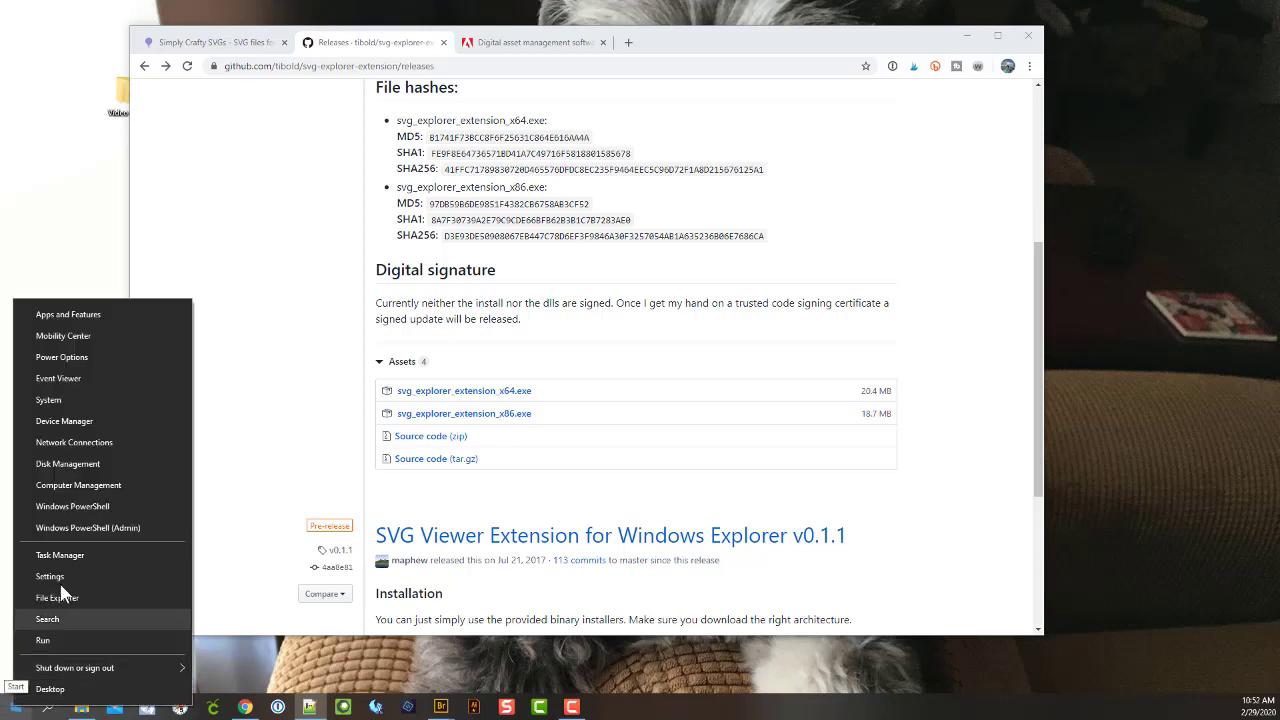
left_click(49, 400)
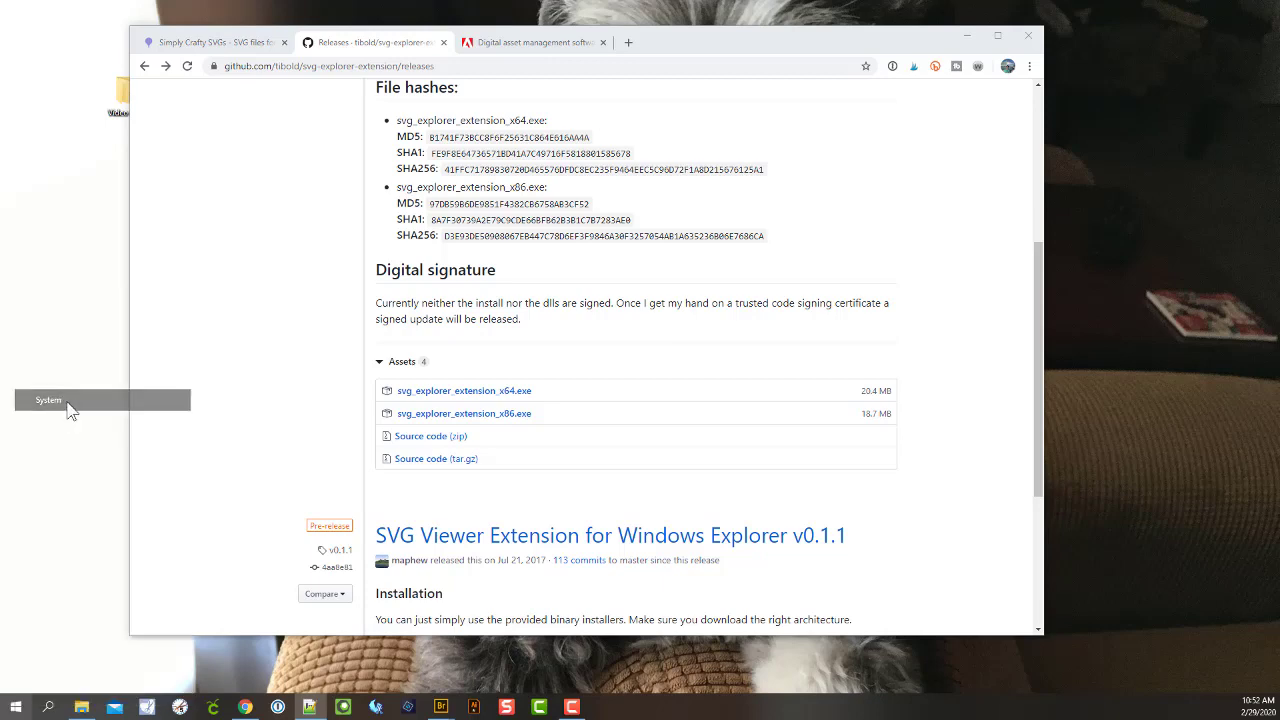
scroll(594, 429, "down", 3)
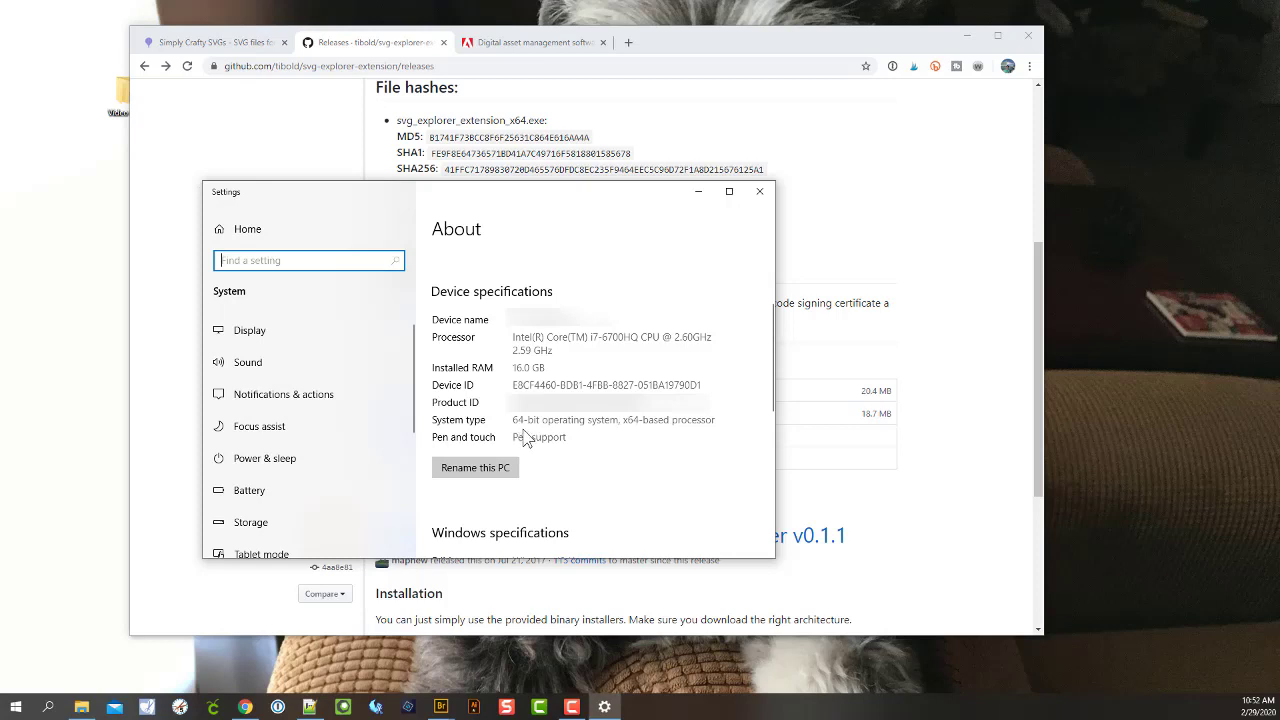
left_click(760, 192)
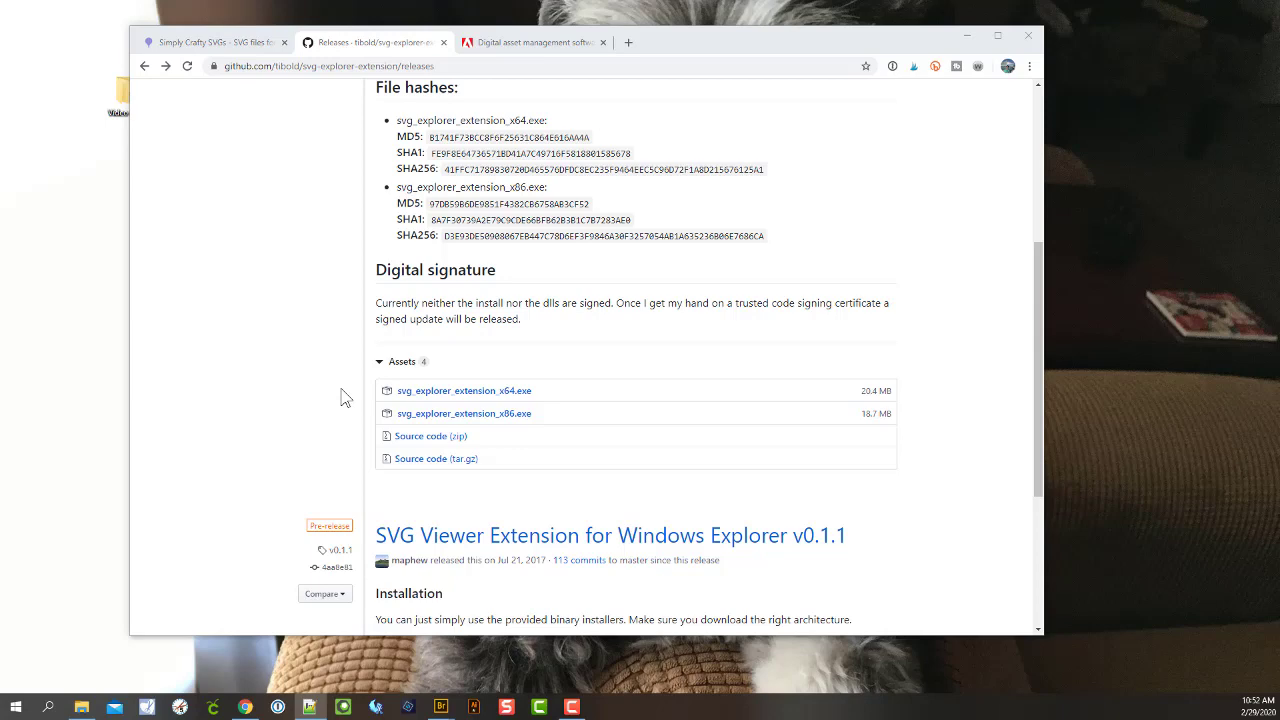
Save svg_explorer_extension_x64.exe to Downloads without the ' (1)' suffix, replacing the existing copy
left_click(458, 400)
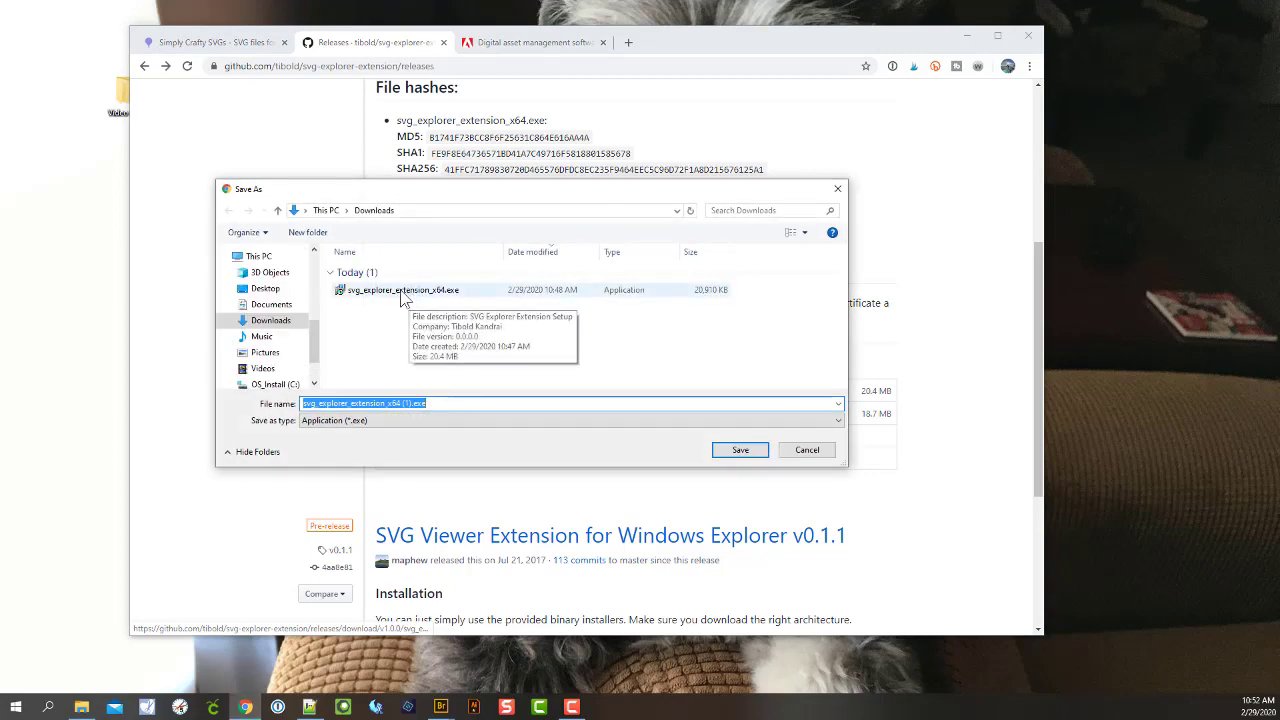
left_click(434, 405)
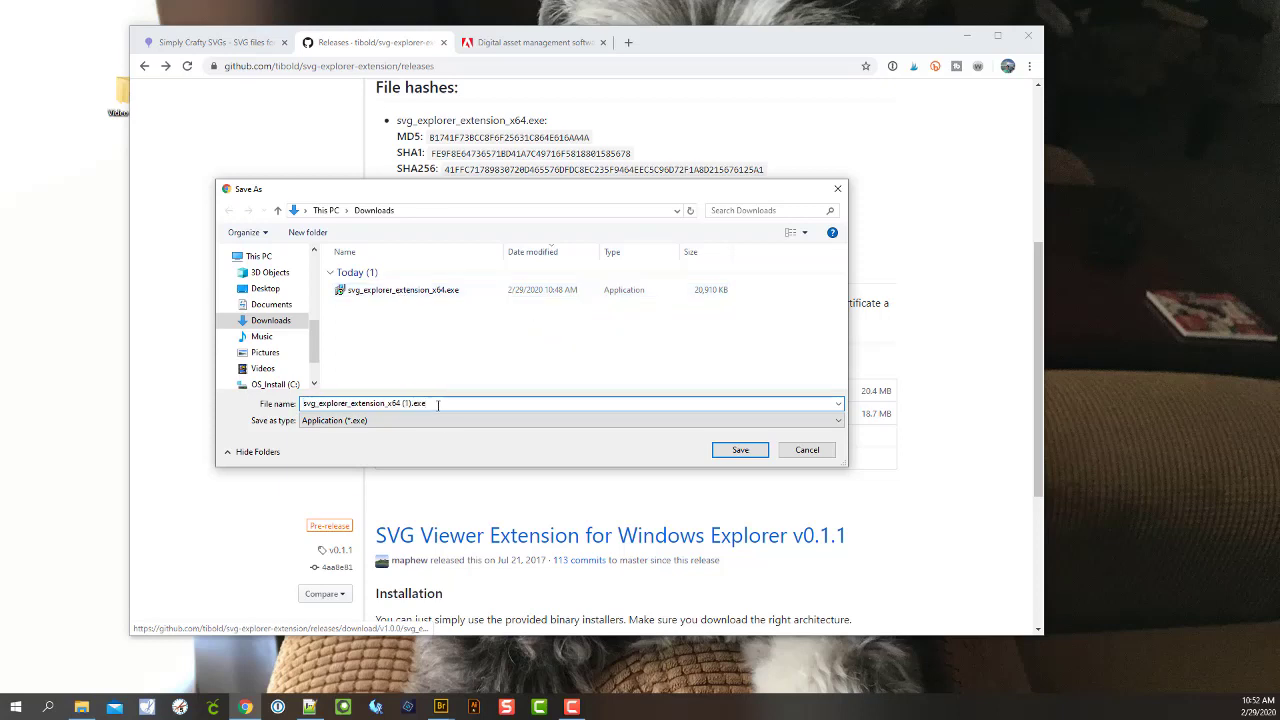
left_click(411, 403)
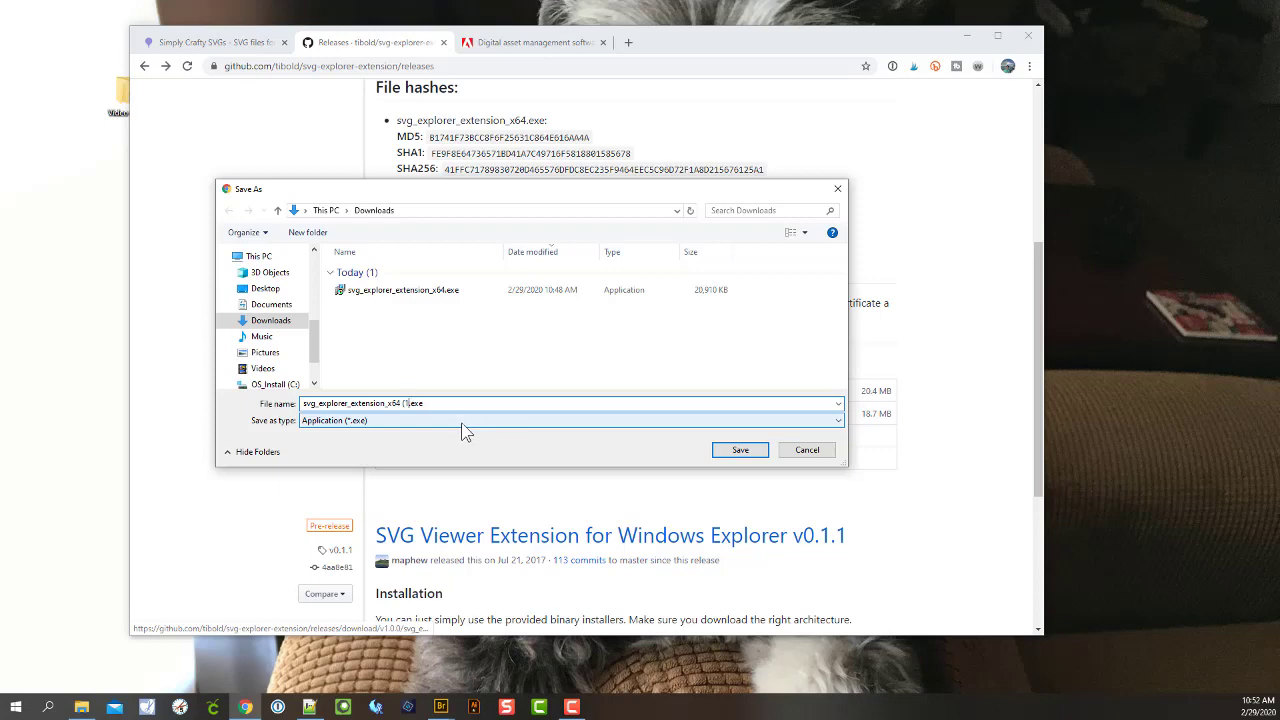
key("BackSpace")
key("BackSpace")
key("BackSpace")
key("BackSpace")
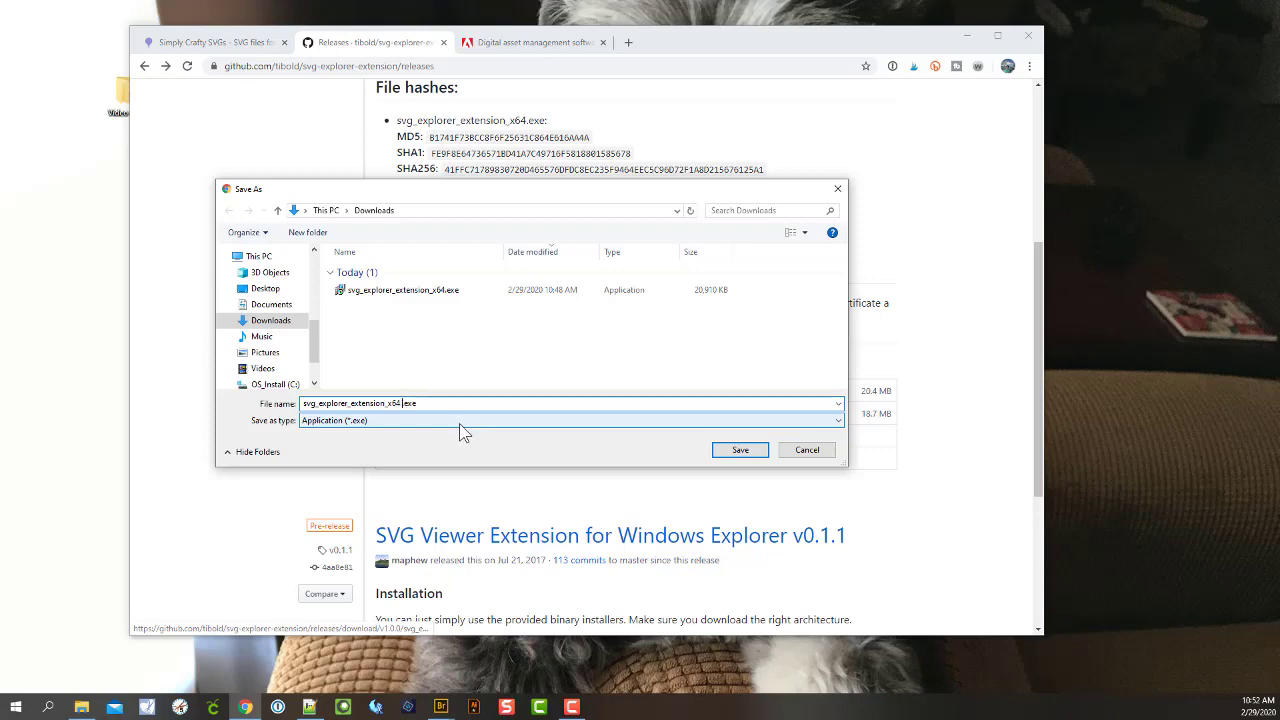
left_click(736, 459)
left_click(679, 356)
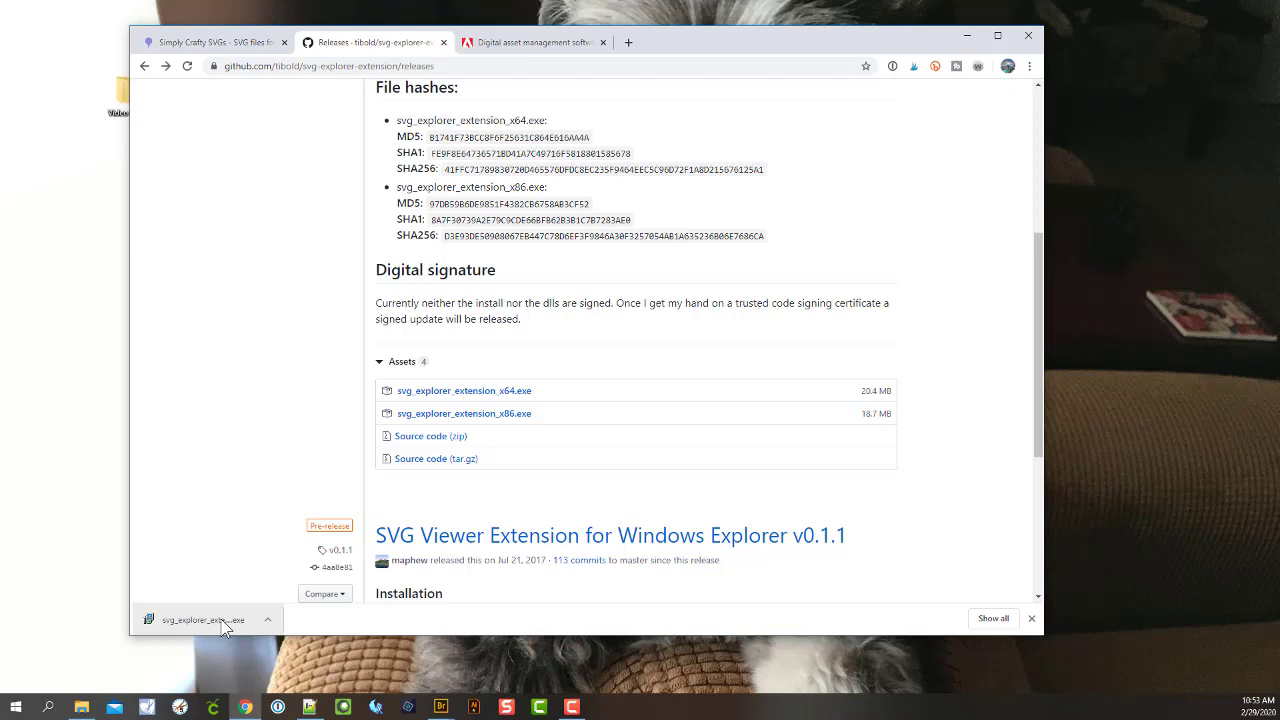
Launch the downloaded x64 installer and choose Run anyway past the SmartScreen warning
left_click(225, 622)
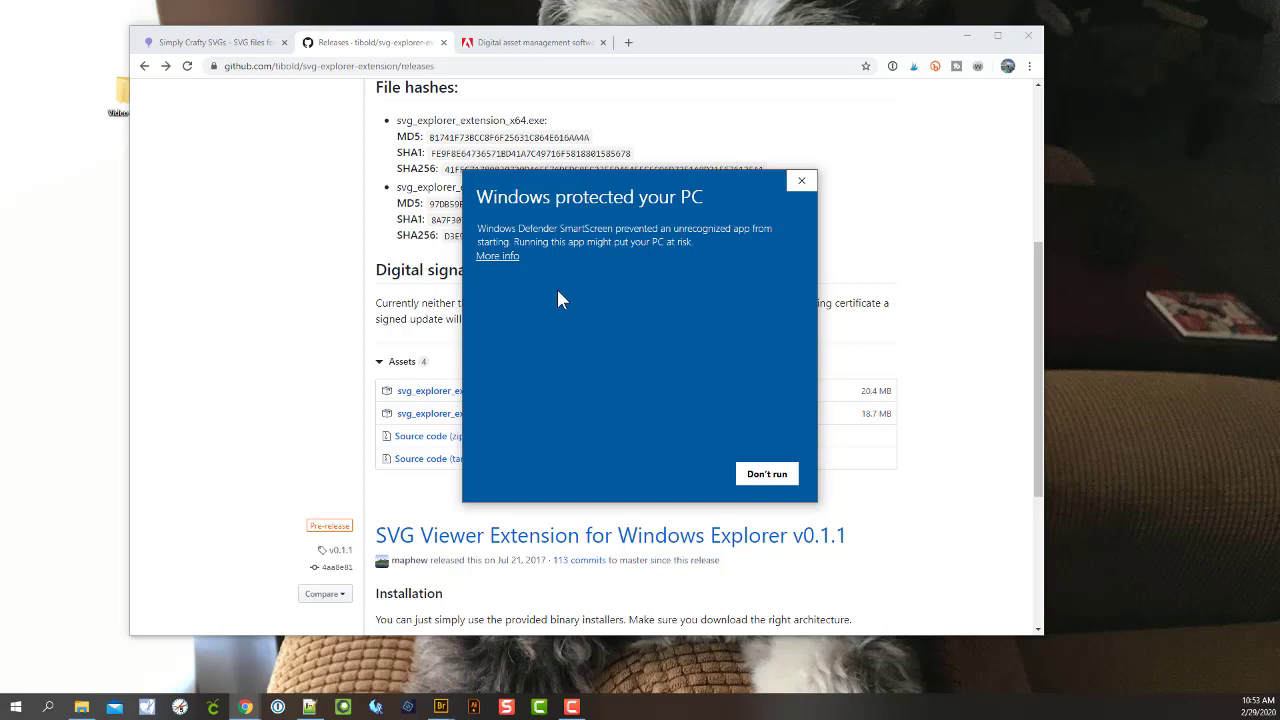
left_click(495, 258)
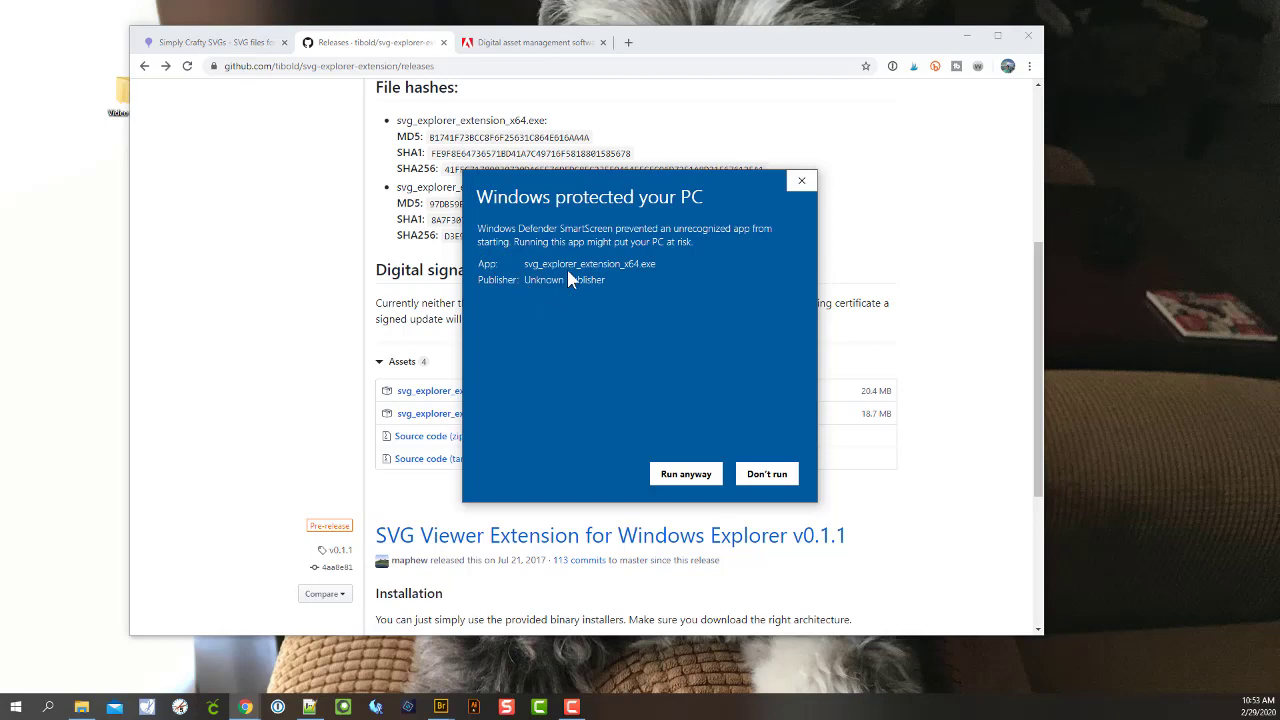
left_click(686, 475)
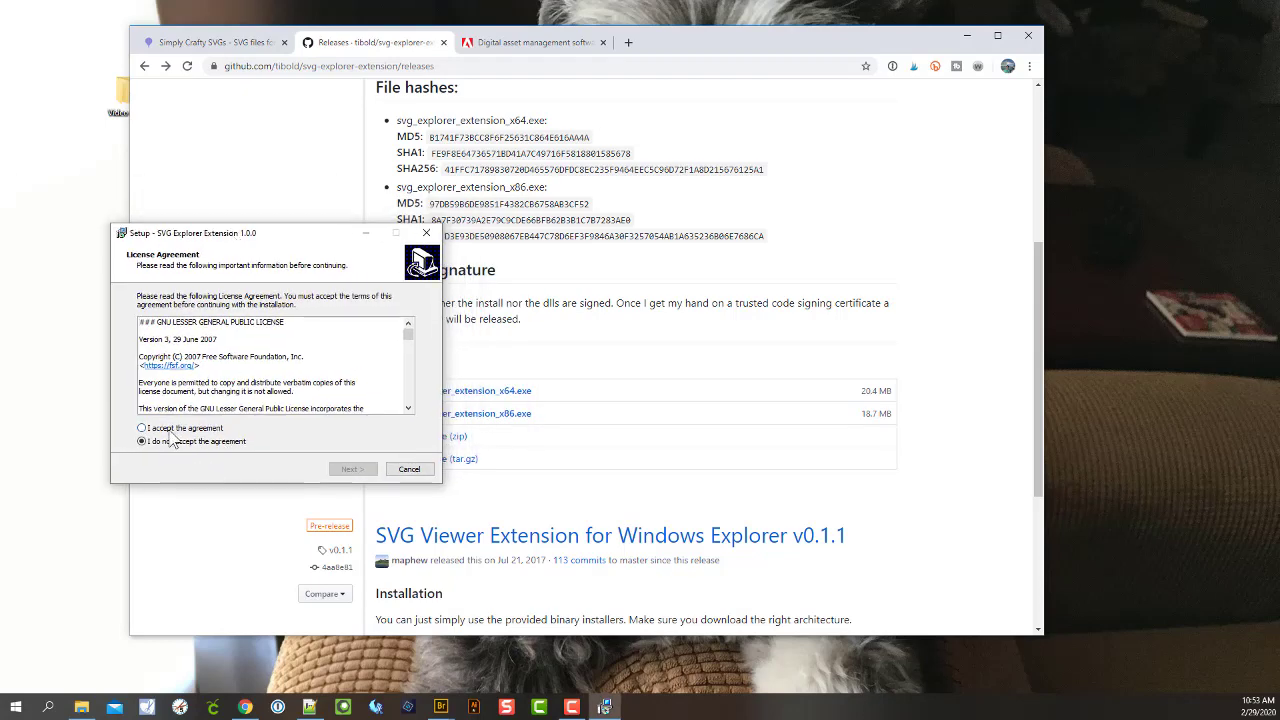
left_click(192, 429)
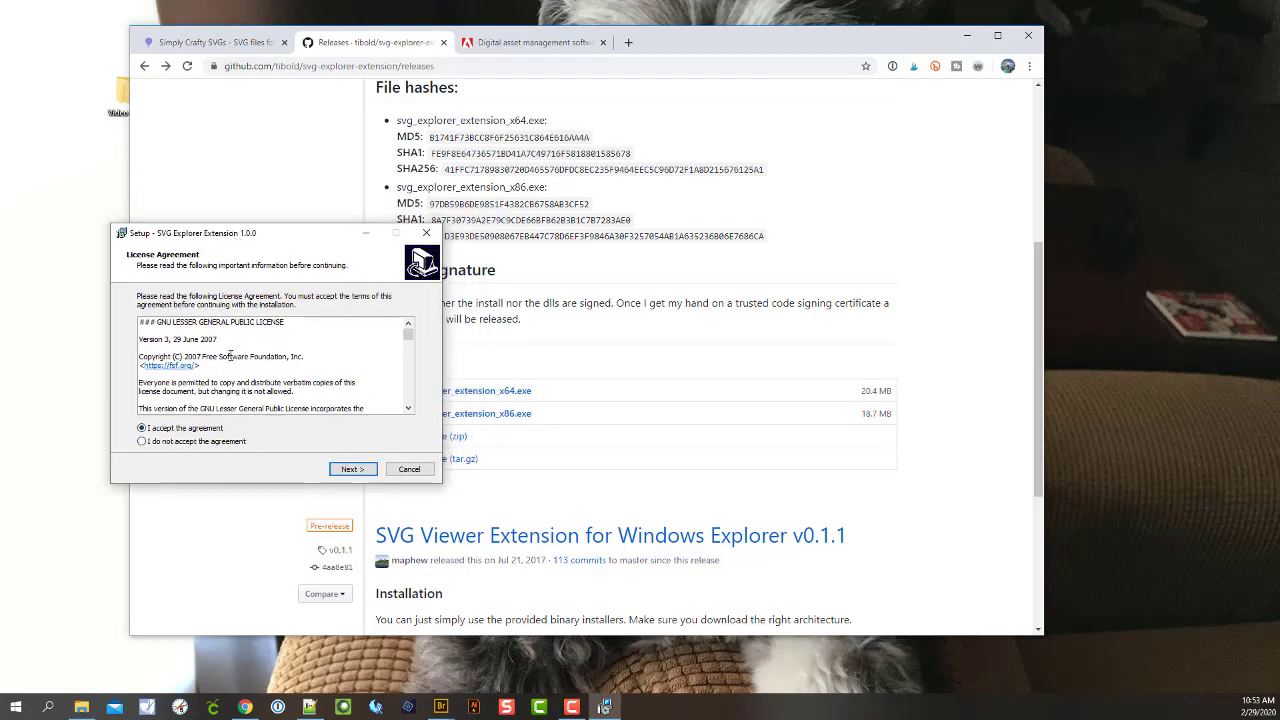
scroll(232, 360, "down", 3)
scroll(275, 365, "down", 5)
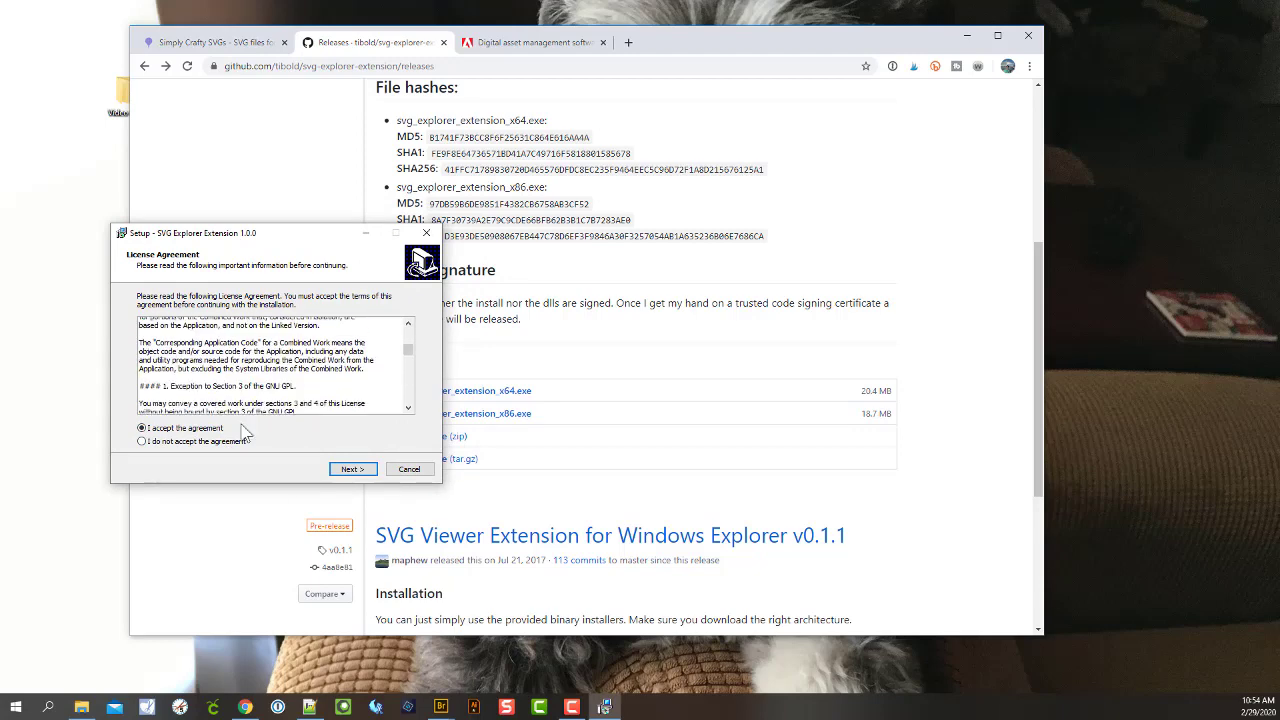
left_click(352, 469)
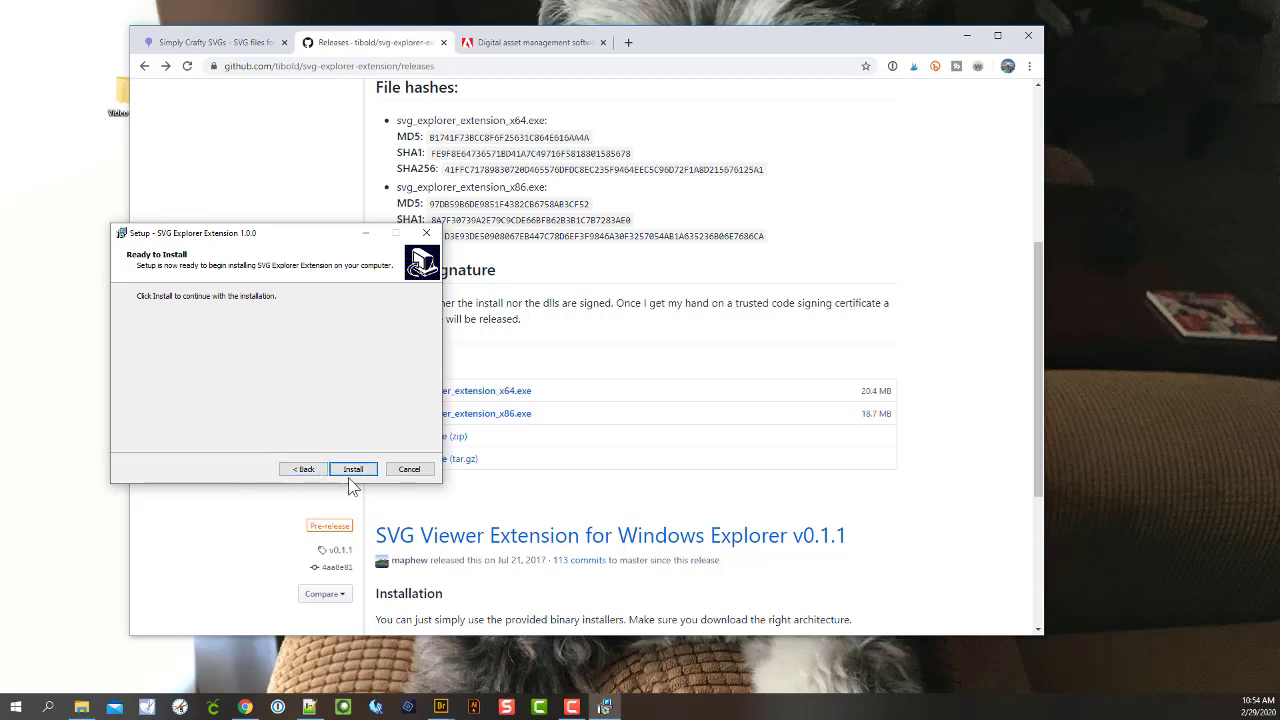
left_click(419, 471)
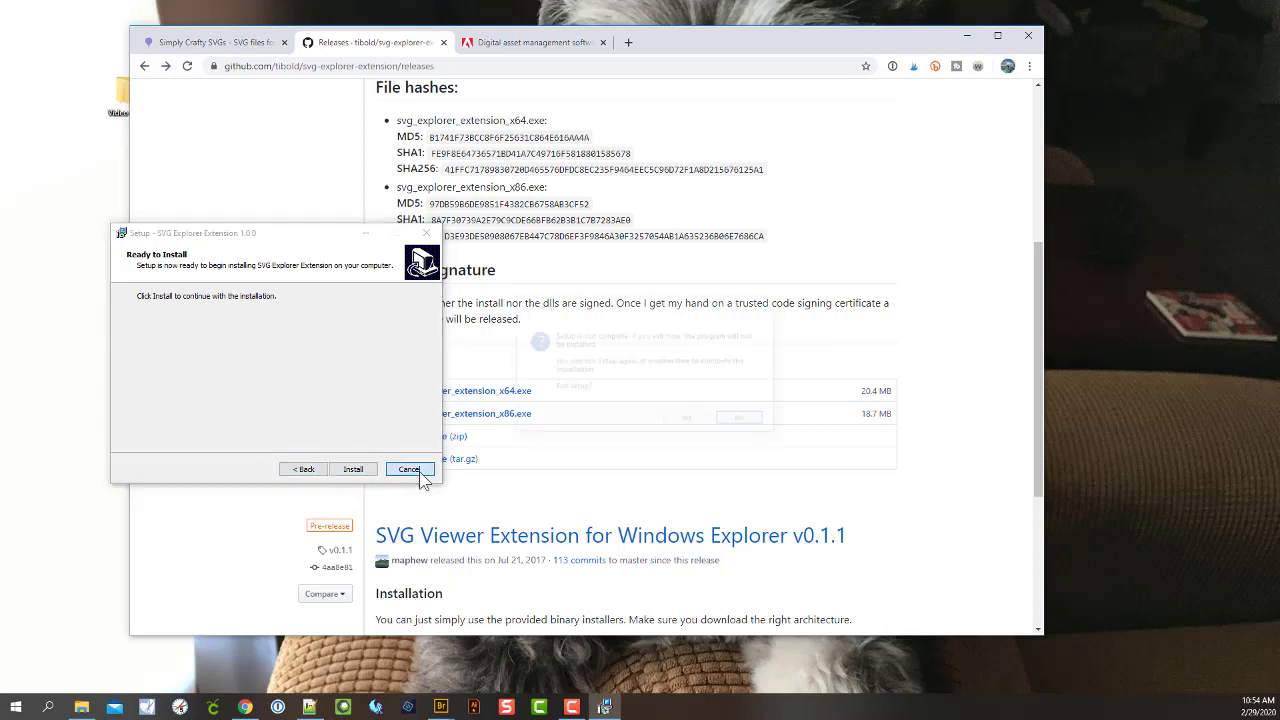
left_click(689, 421)
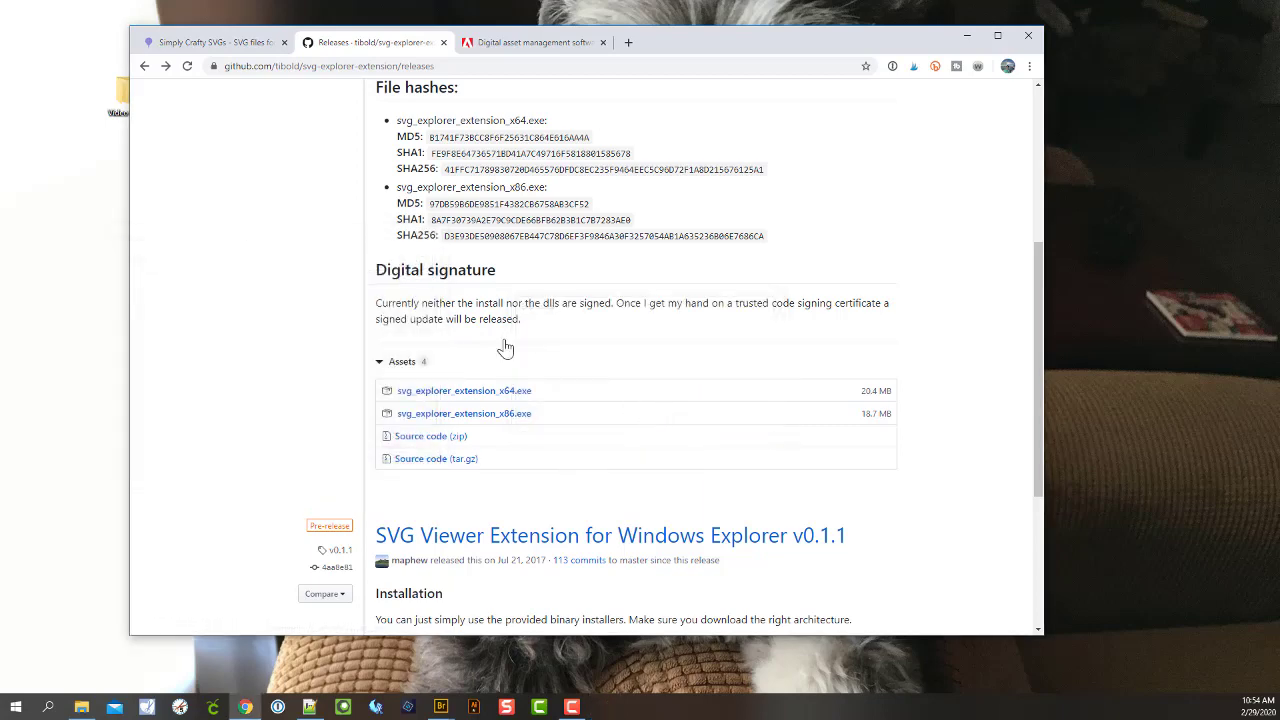
Restore the SVG Files folder window, preview it as Large icons, then return to Details
scroll(390, 233, "up", 2)
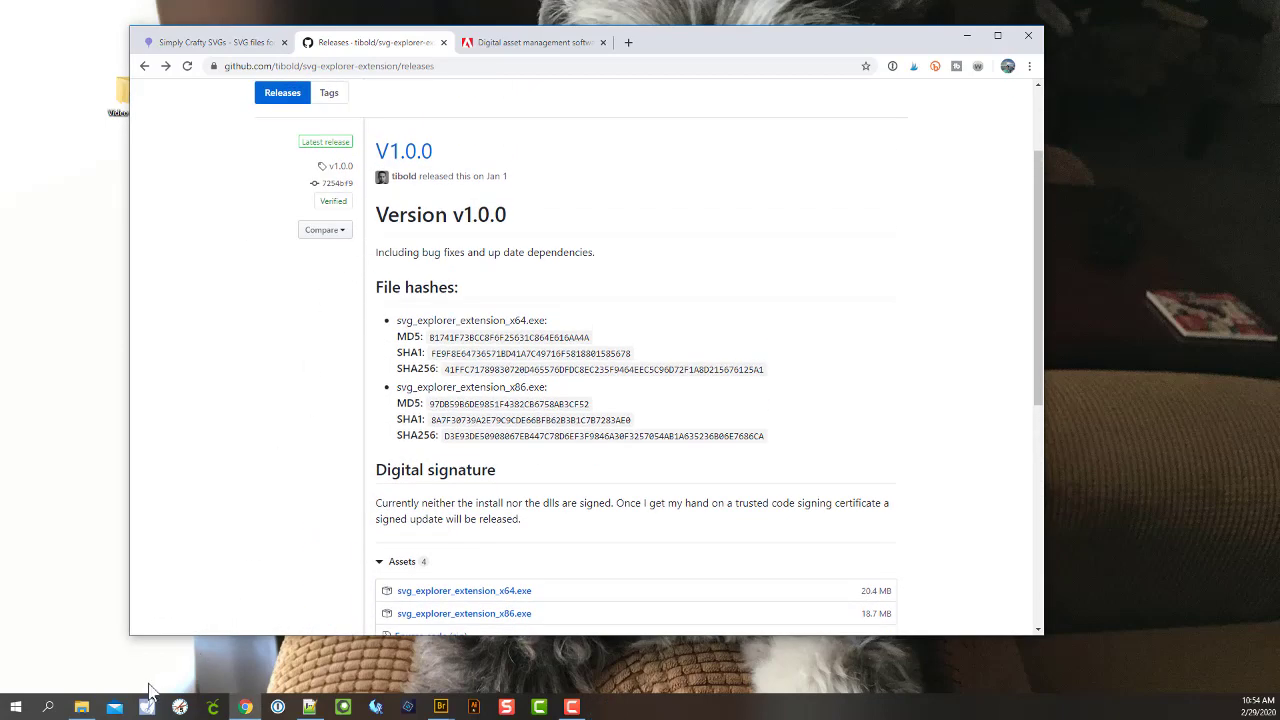
left_click(82, 703)
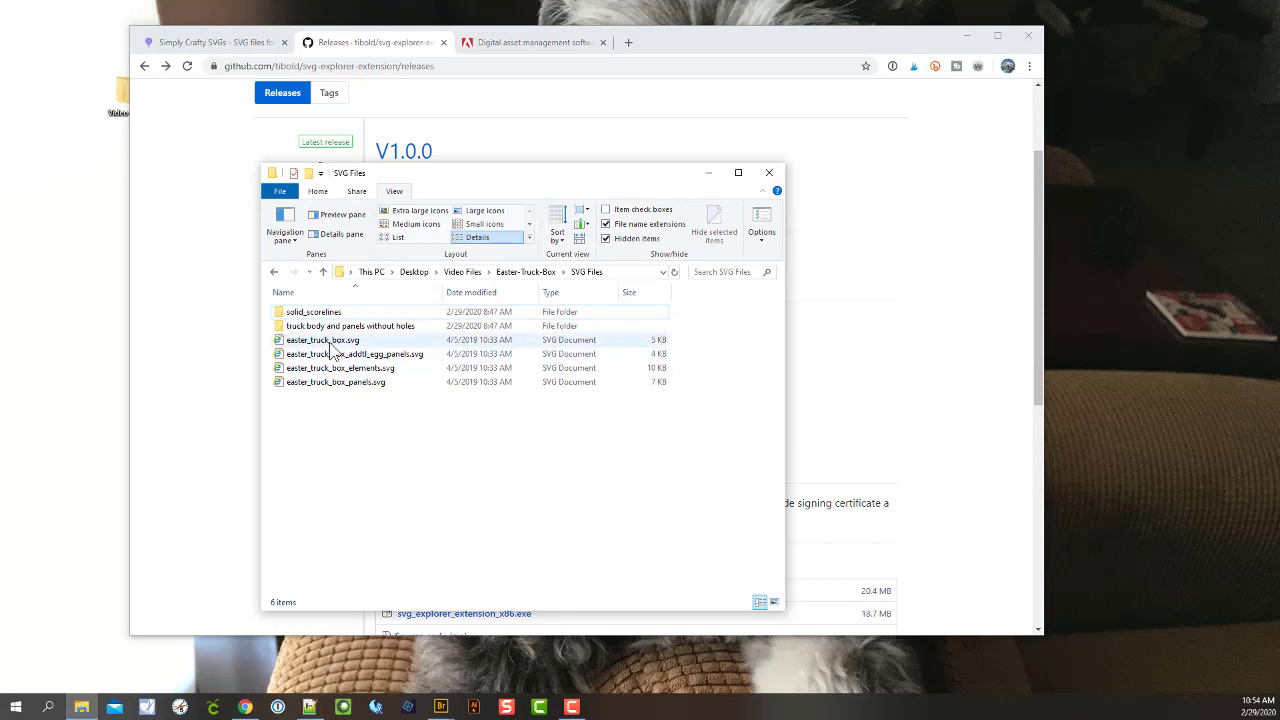
left_click(478, 216)
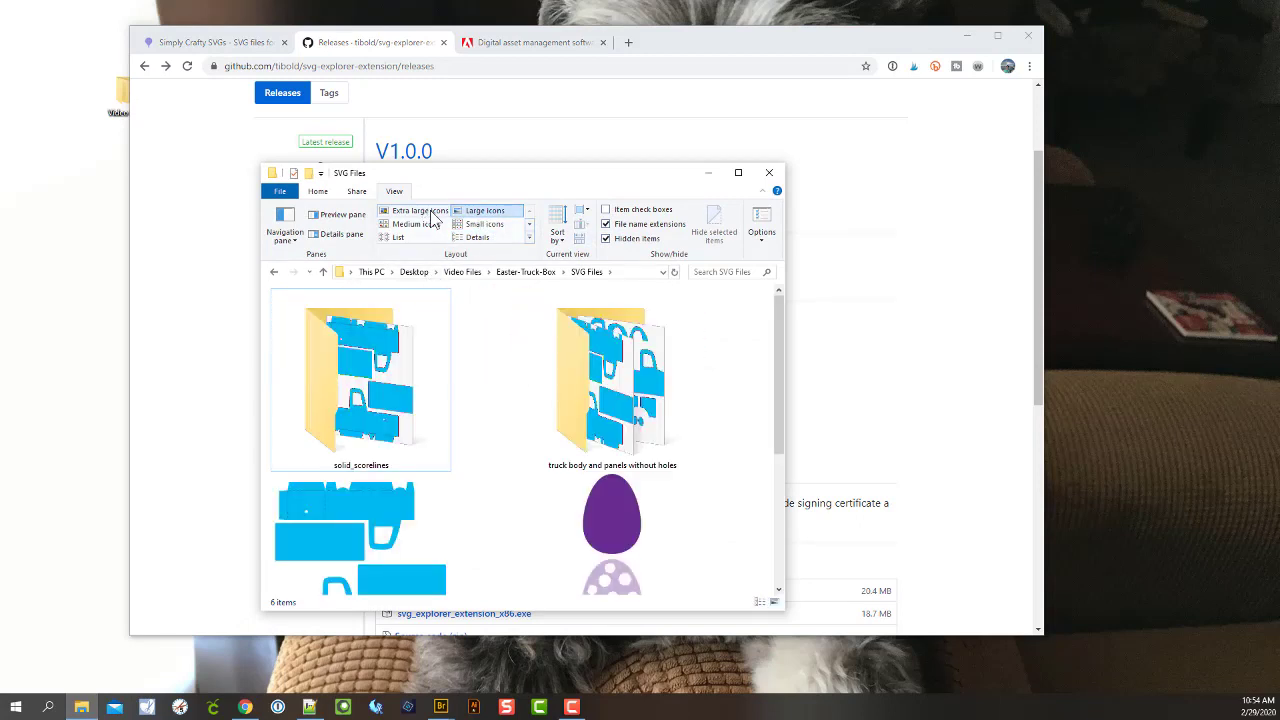
left_click(477, 237)
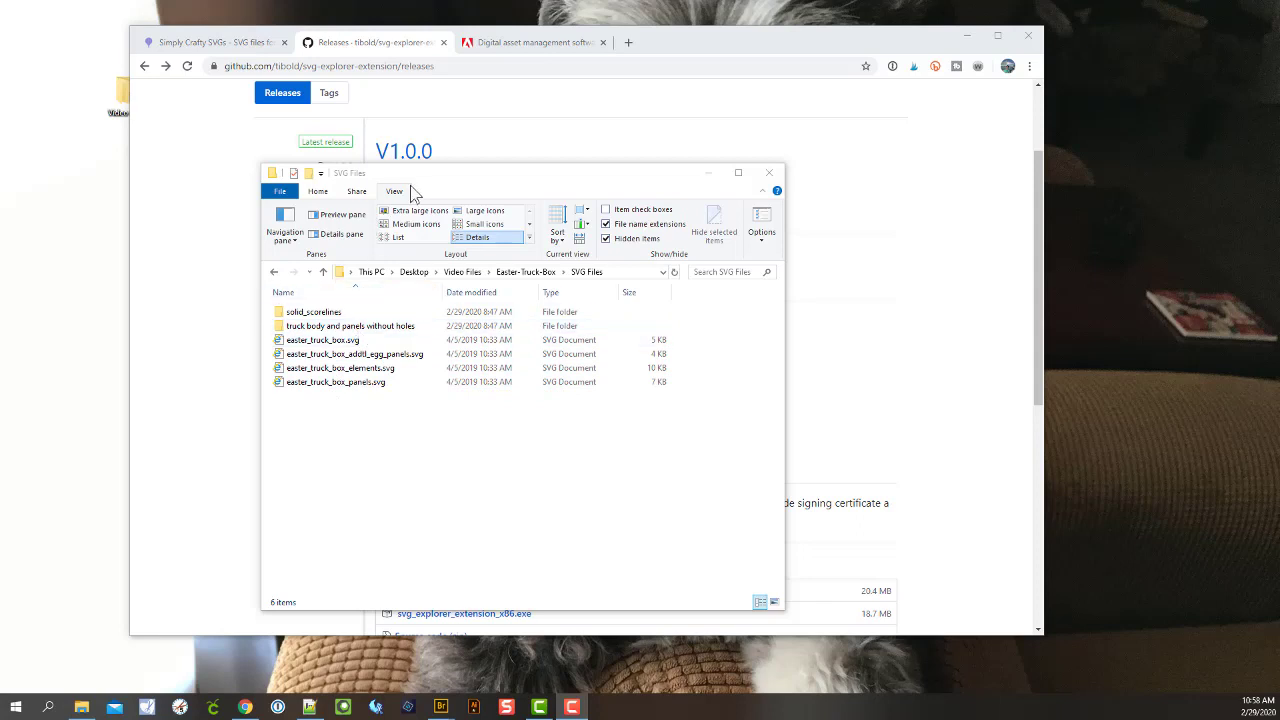
left_click(762, 236)
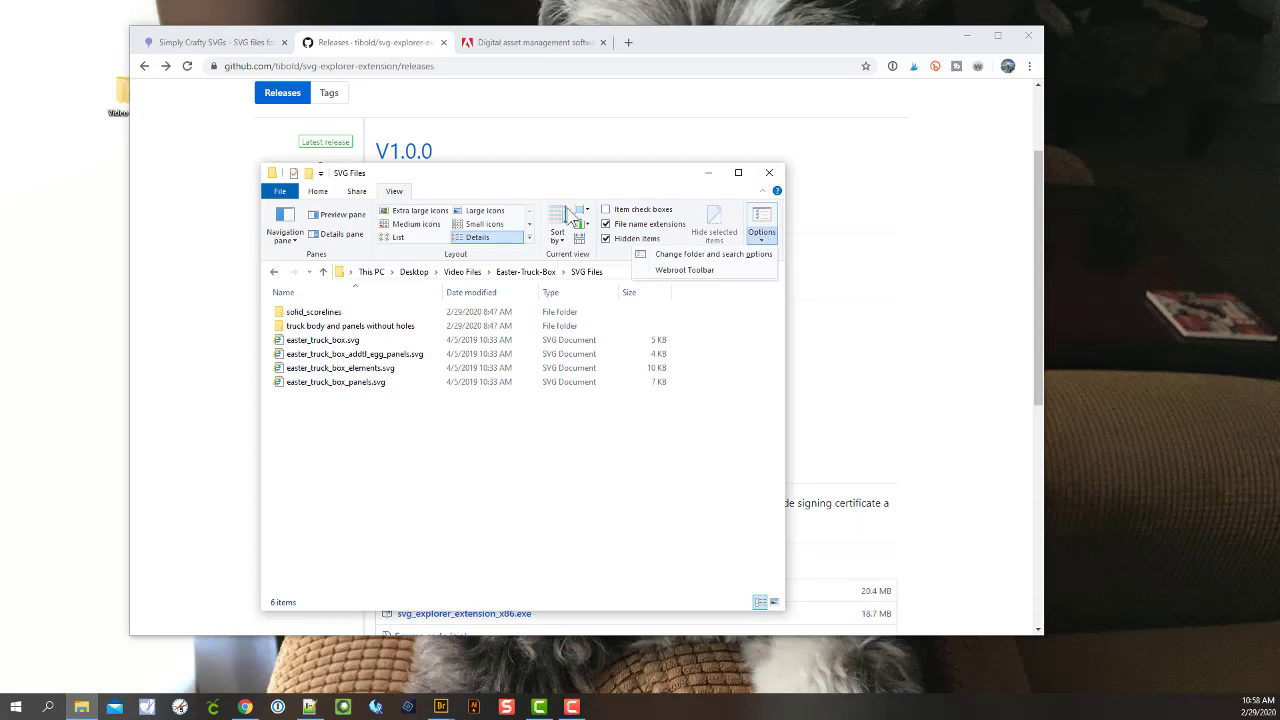
left_click(703, 256)
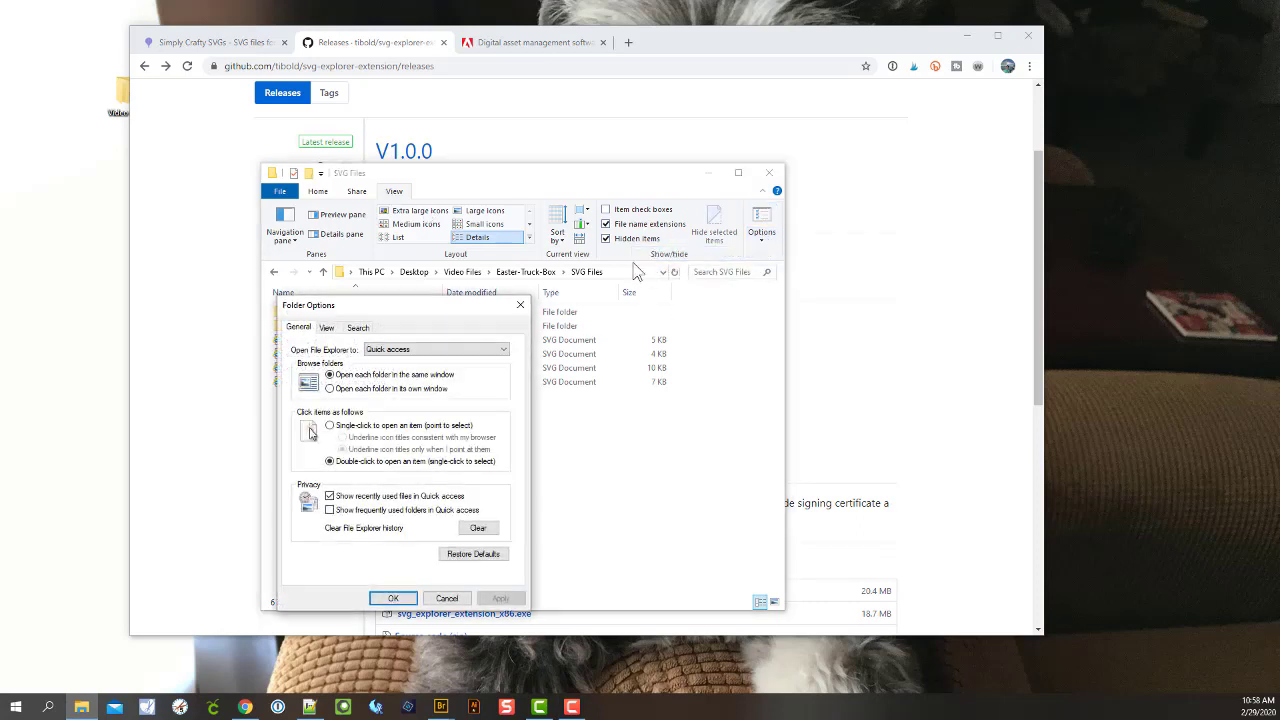
left_click(327, 332)
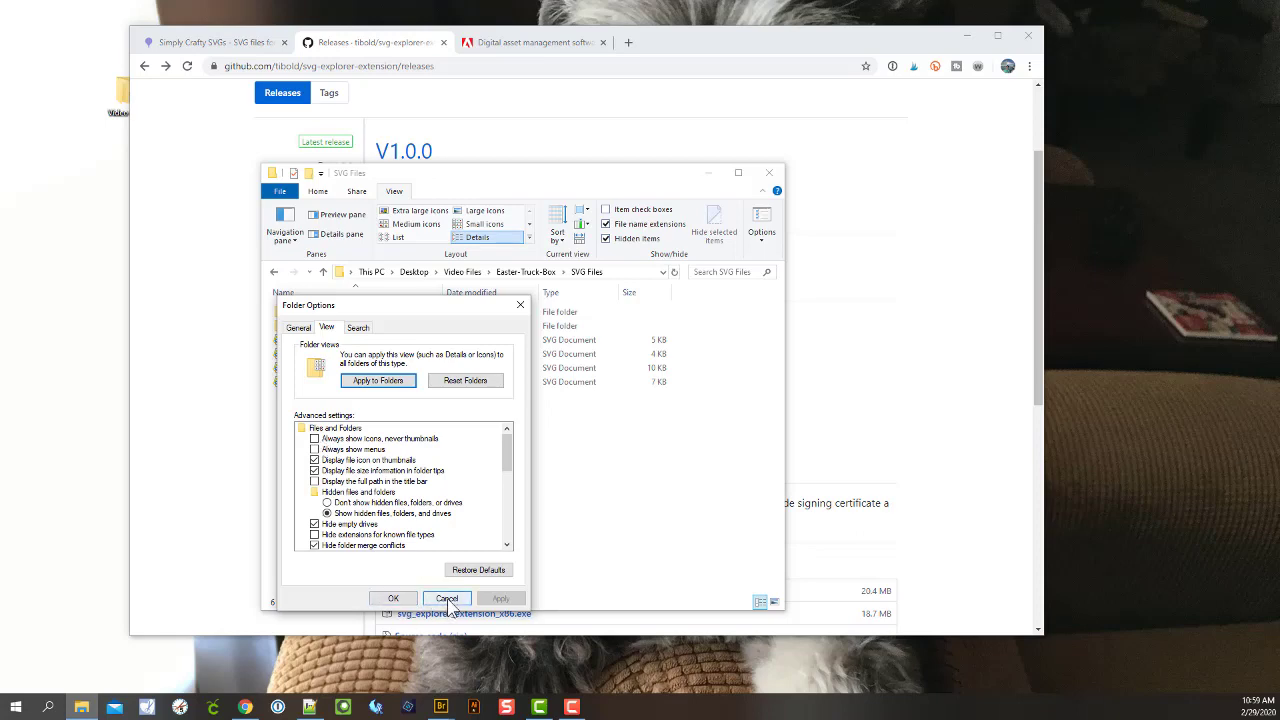
left_click(397, 599)
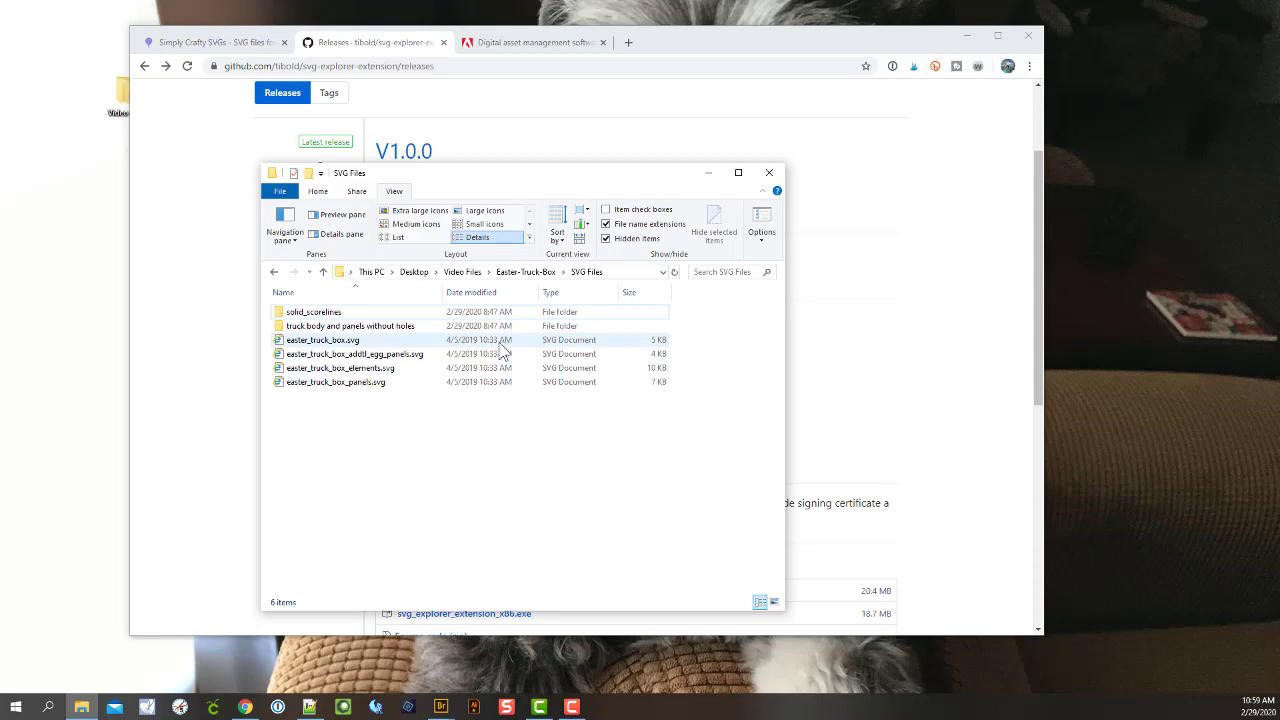
Bring up the context menu for easter_truck_box_elements.svg
right_click(341, 374)
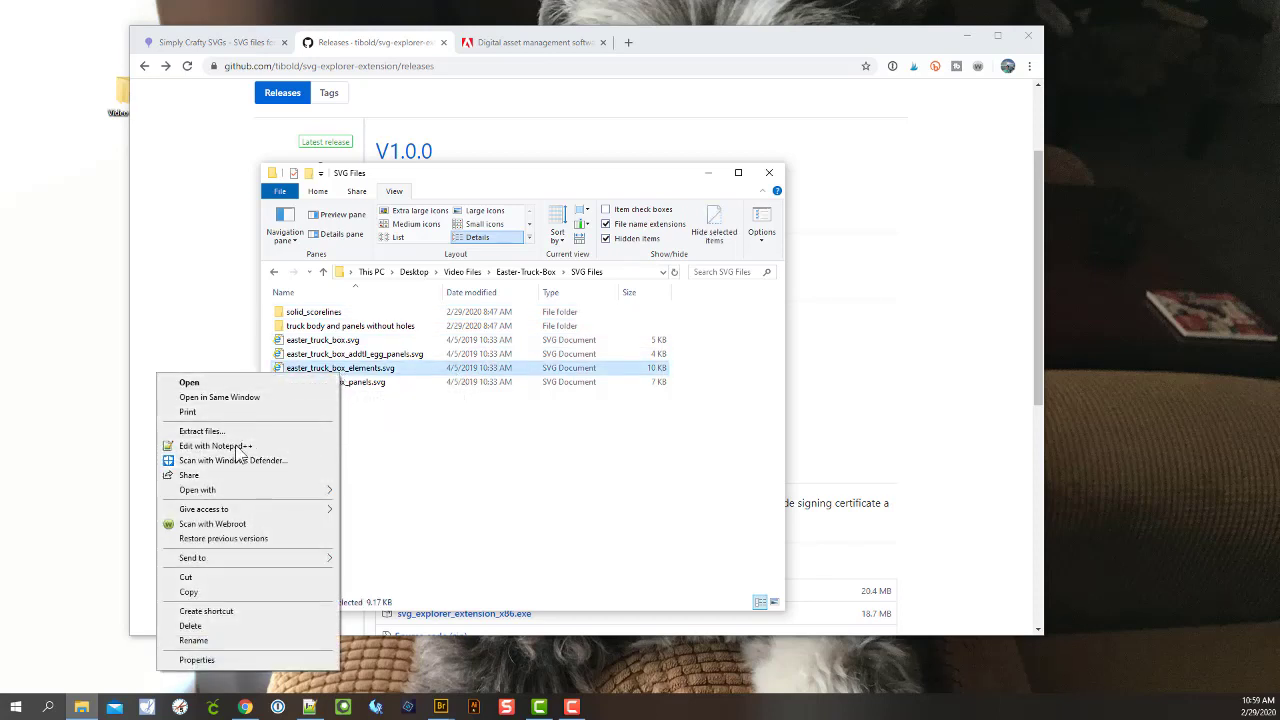
Browse the Choose another app list, dismiss it unchanged, and switch the folder to Large icons
mouse_move(214, 489)
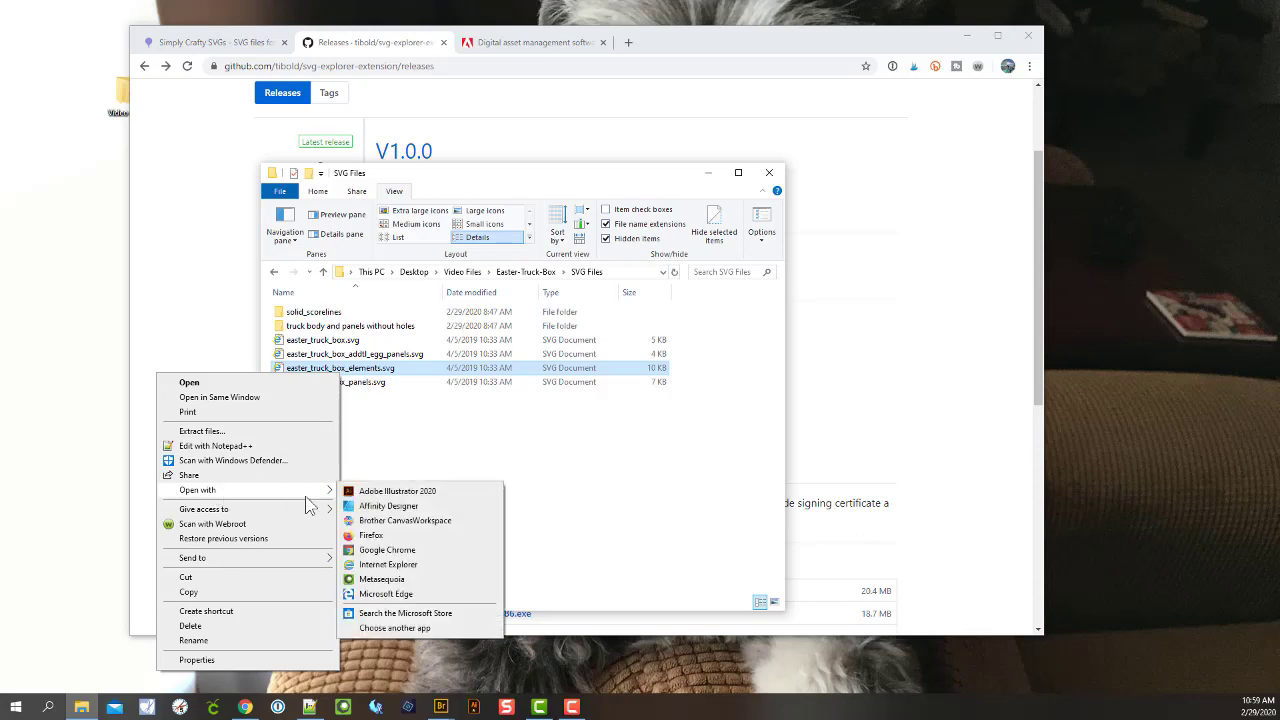
left_click(405, 629)
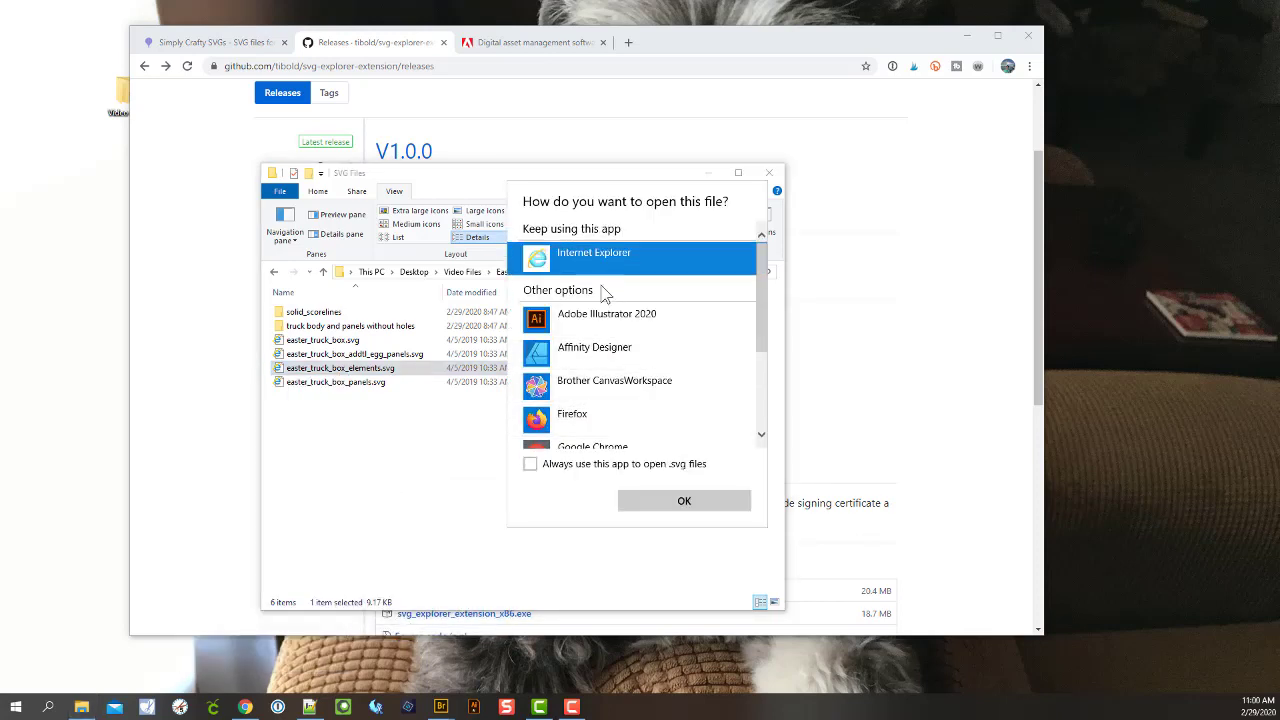
scroll(590, 365, "down", 1)
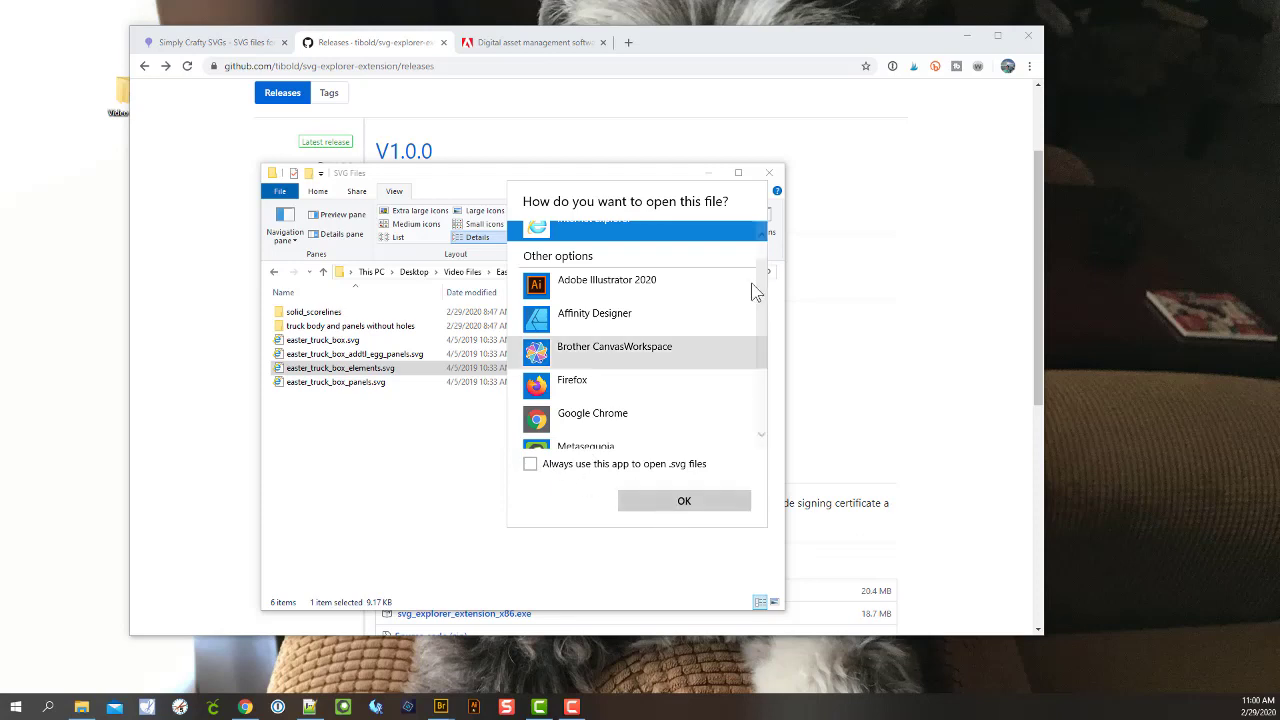
left_click(860, 345)
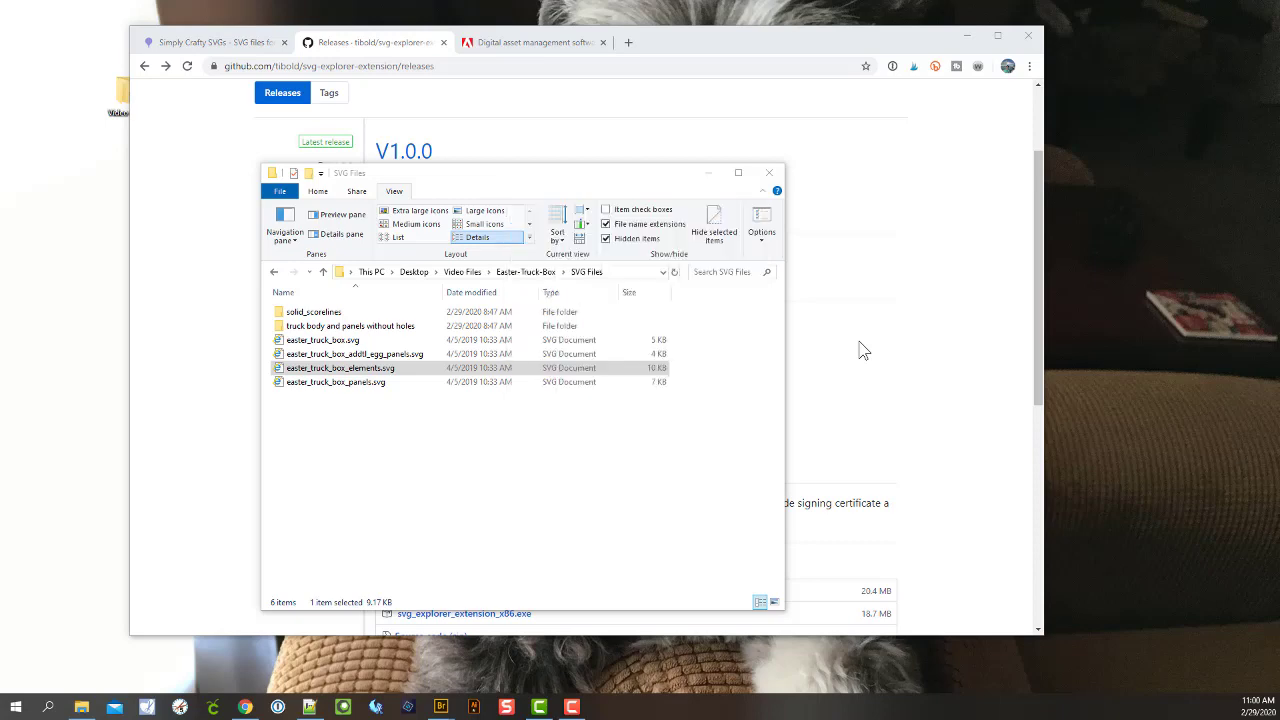
left_click(488, 212)
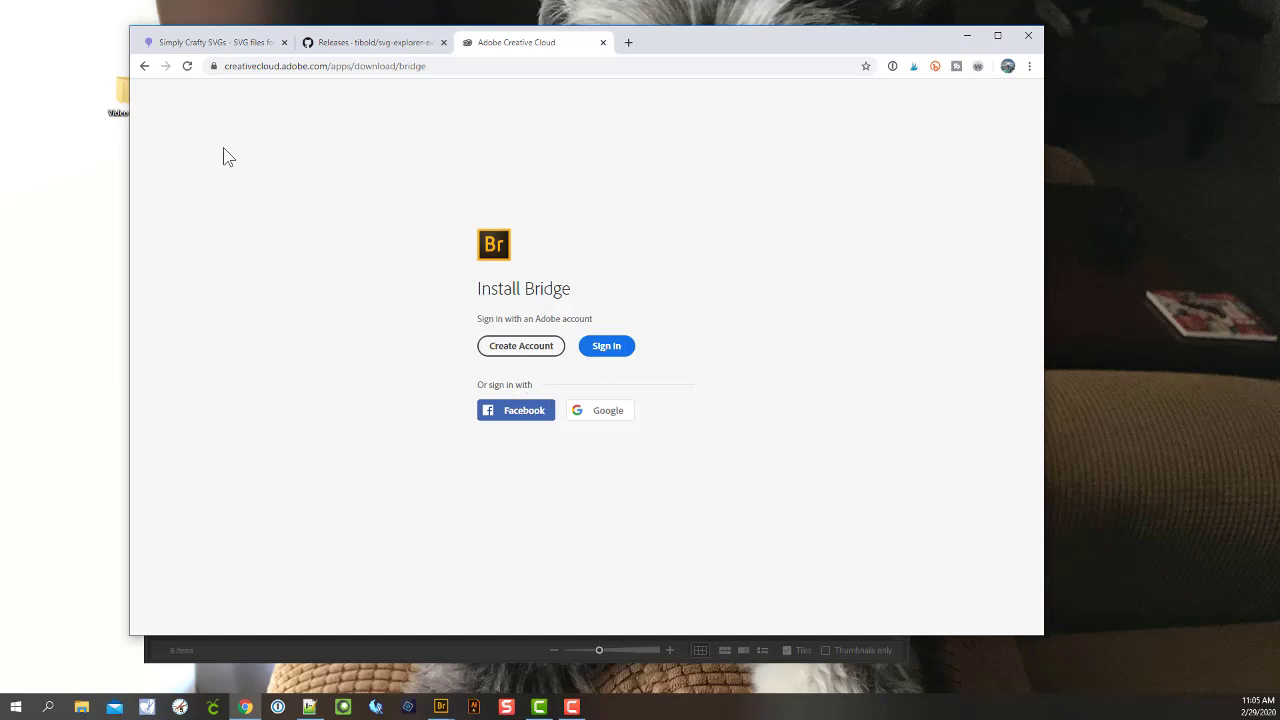
Go back to the Adobe Bridge product page in Chrome and scroll through it
left_click(145, 66)
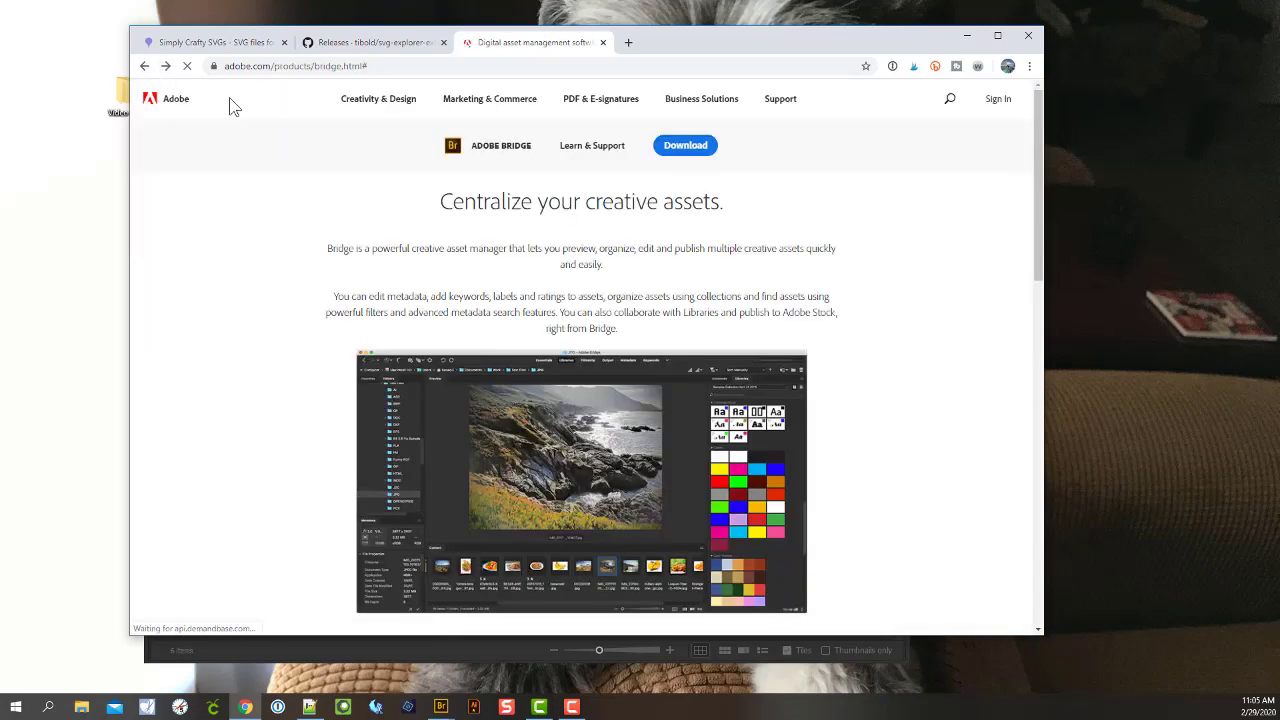
scroll(637, 257, "down", 2)
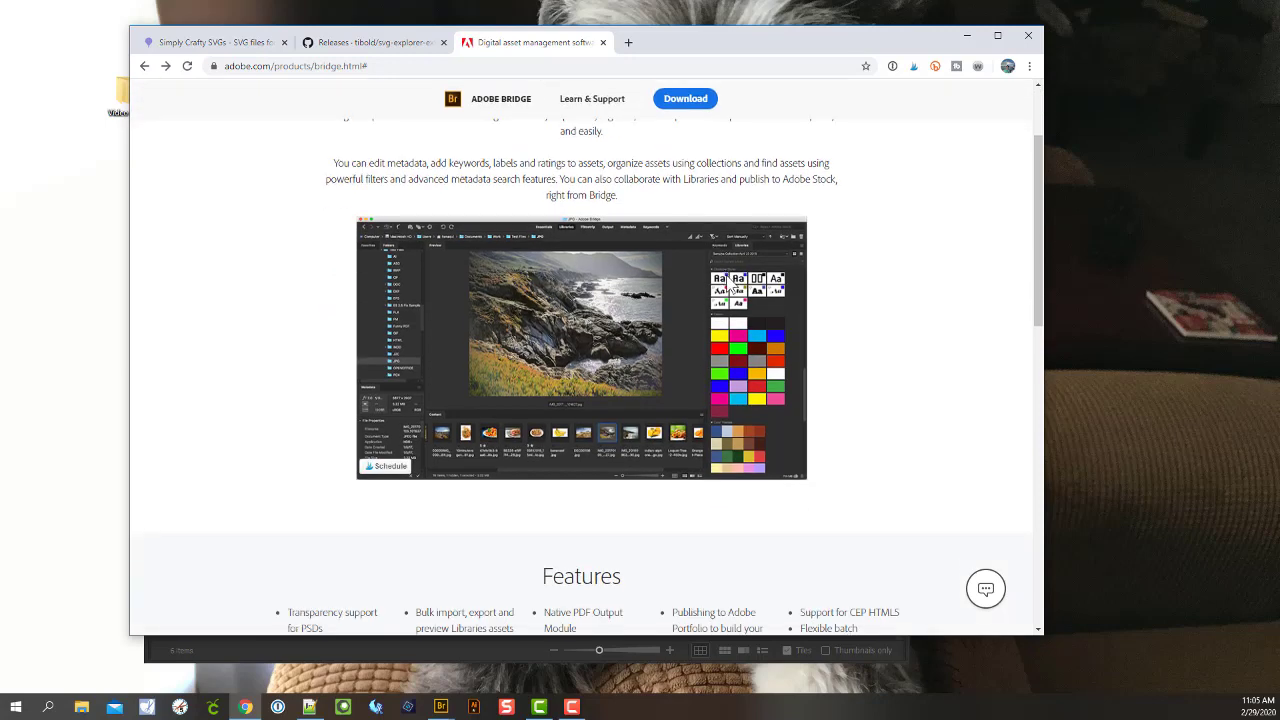
scroll(771, 368, "down", 1)
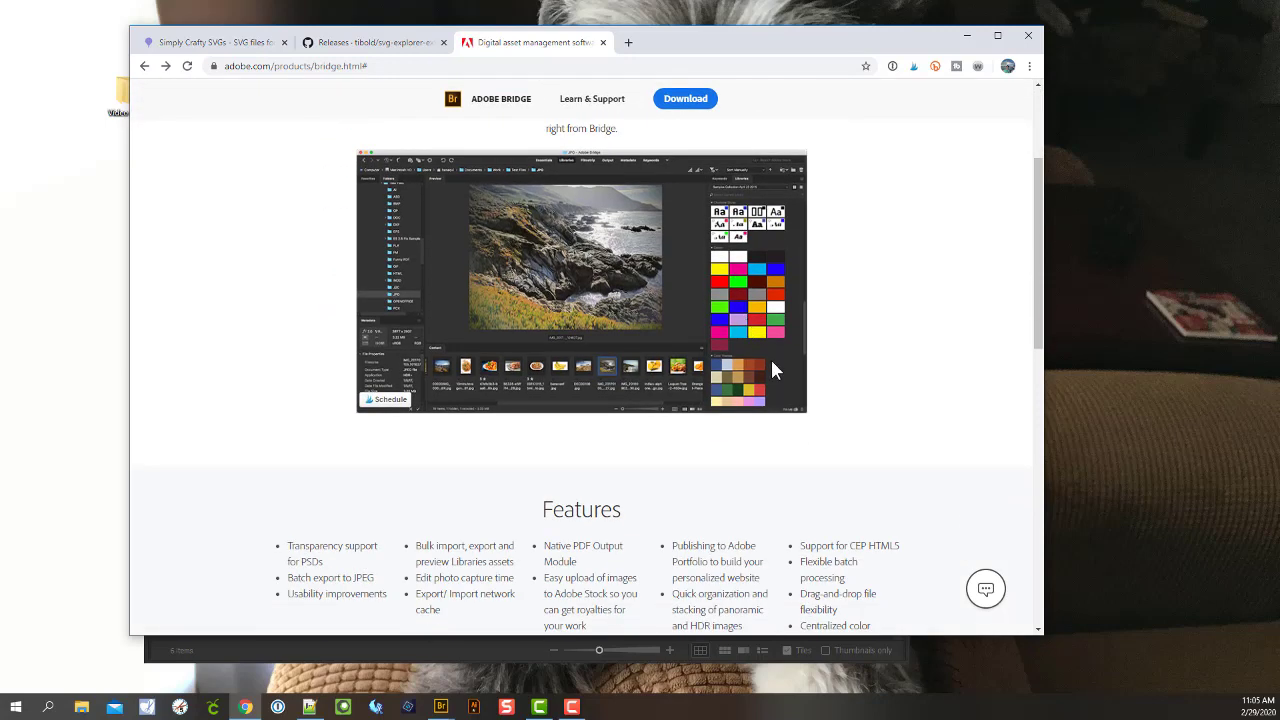
scroll(772, 366, "down", 2)
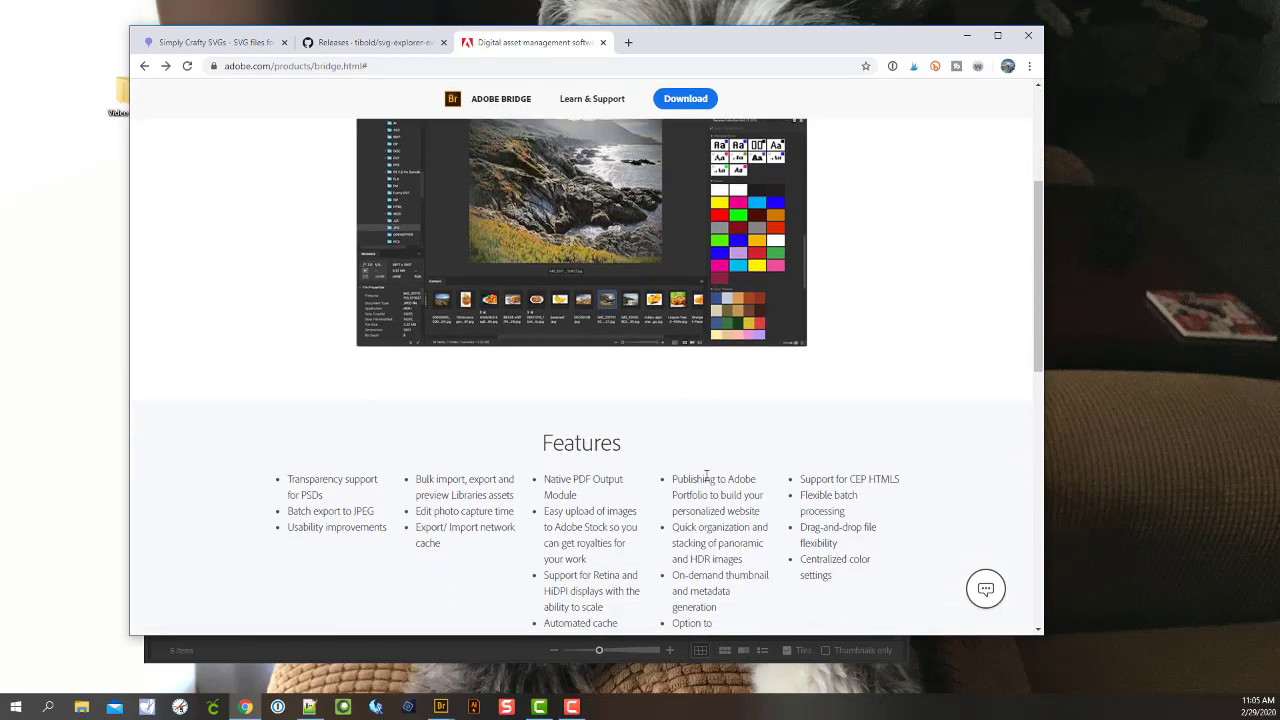
scroll(777, 451, "up", 5)
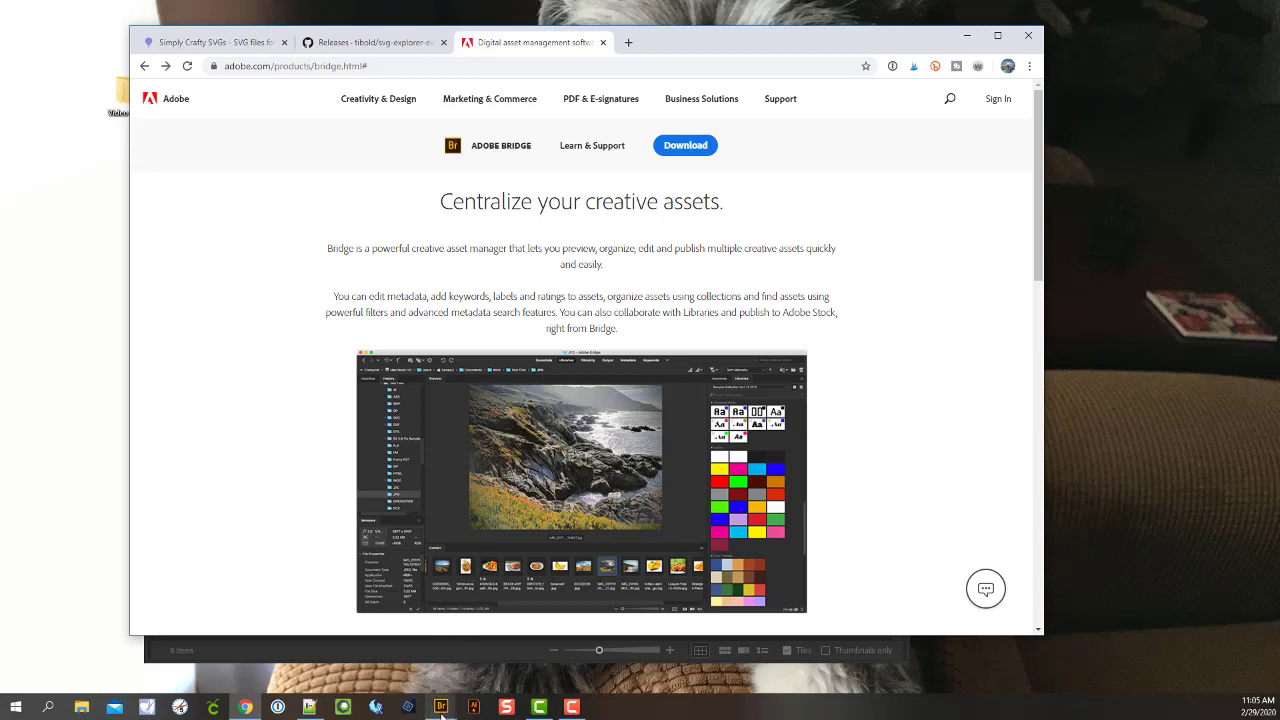
Bring the Adobe Bridge window to the front and maximize it
mouse_move(442, 714)
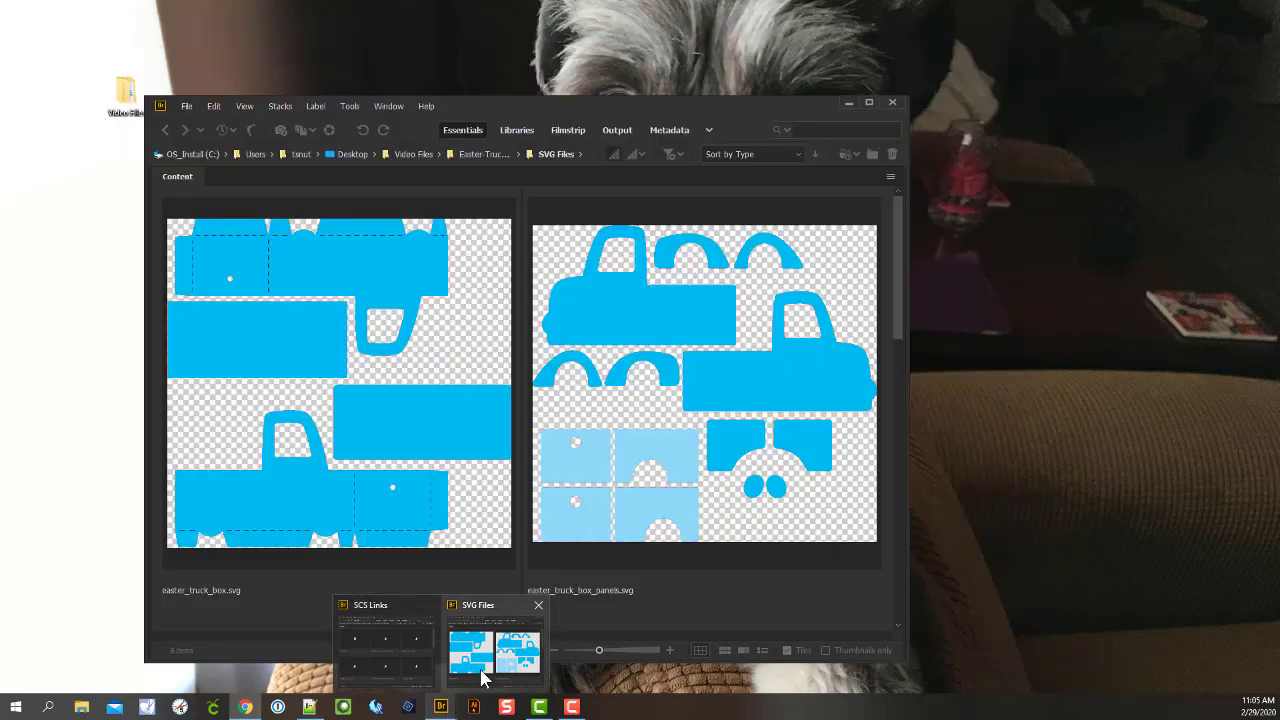
left_click(484, 678)
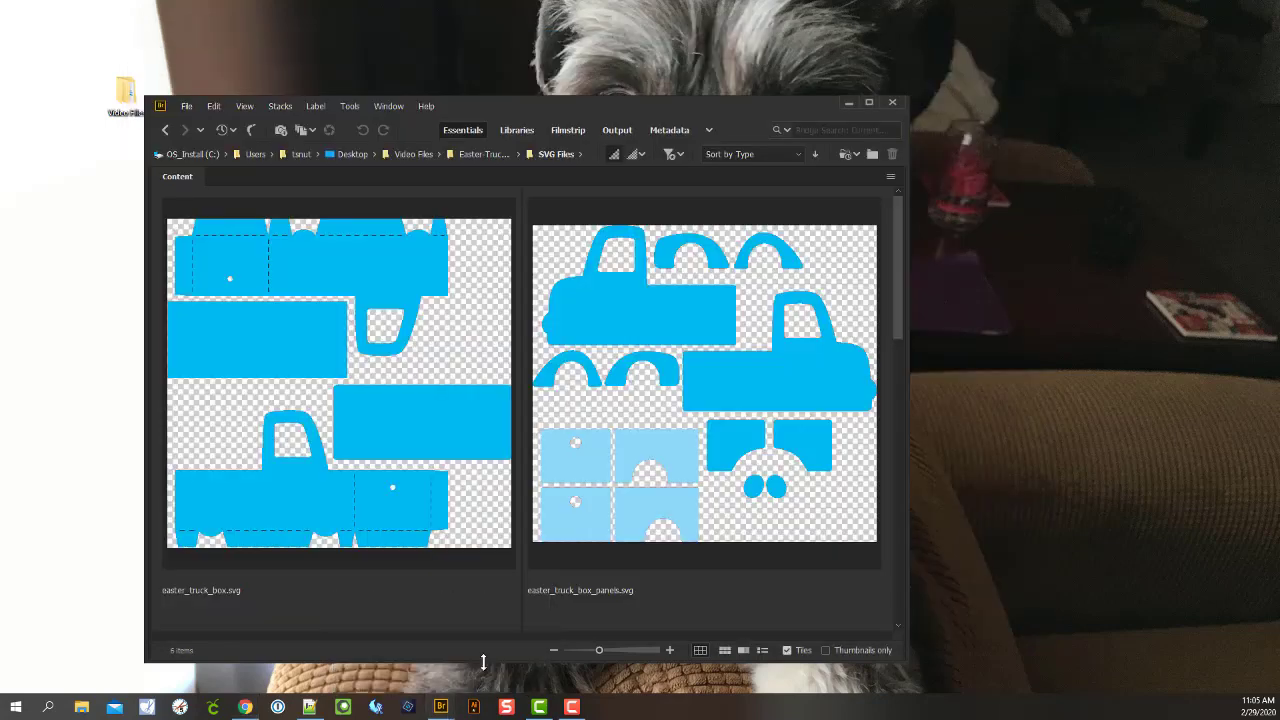
left_click(869, 103)
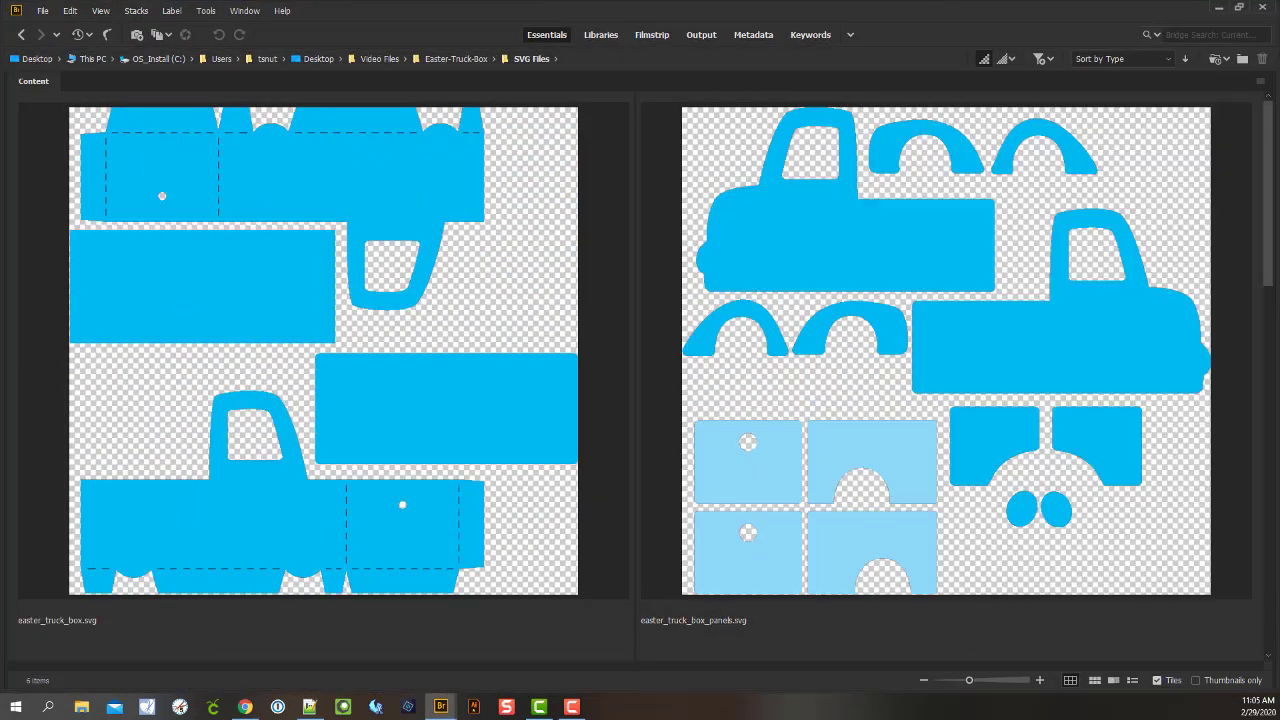
Shrink the thumbnails, sort by Filename descending, and switch to the Details view
left_click_drag(969, 680, 954, 681)
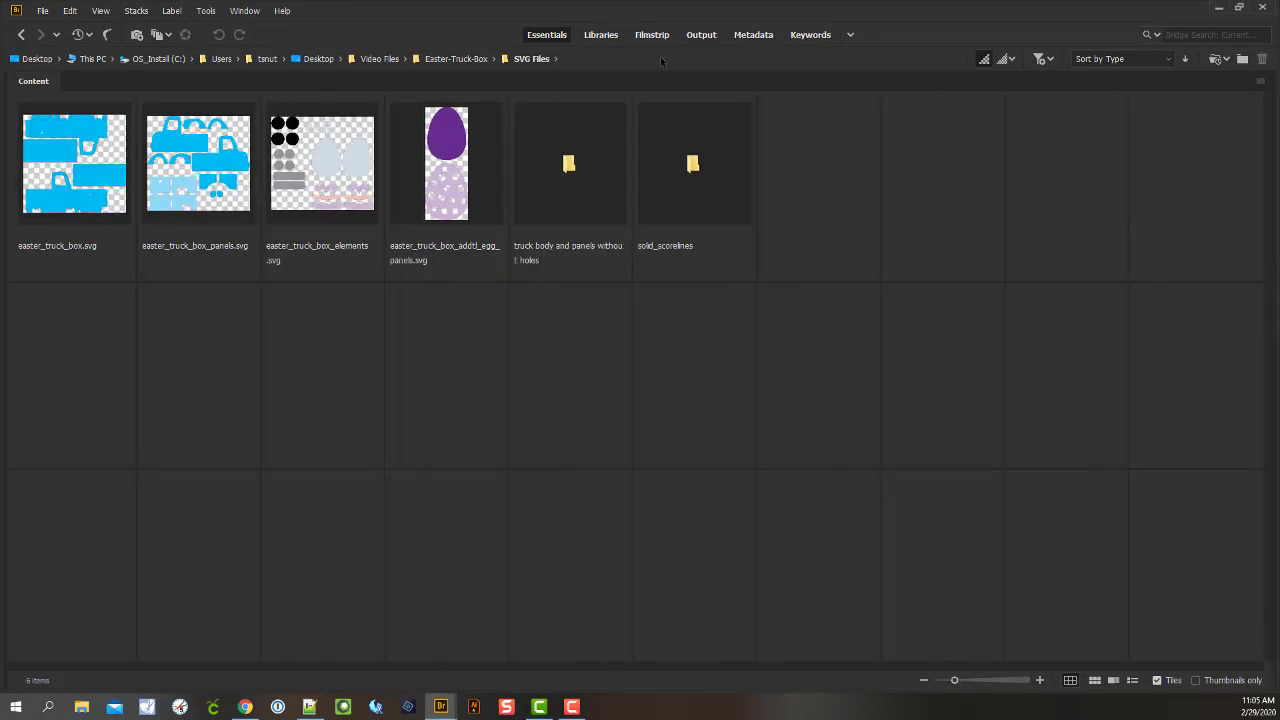
left_click(1159, 61)
left_click(1110, 72)
left_click(1185, 58)
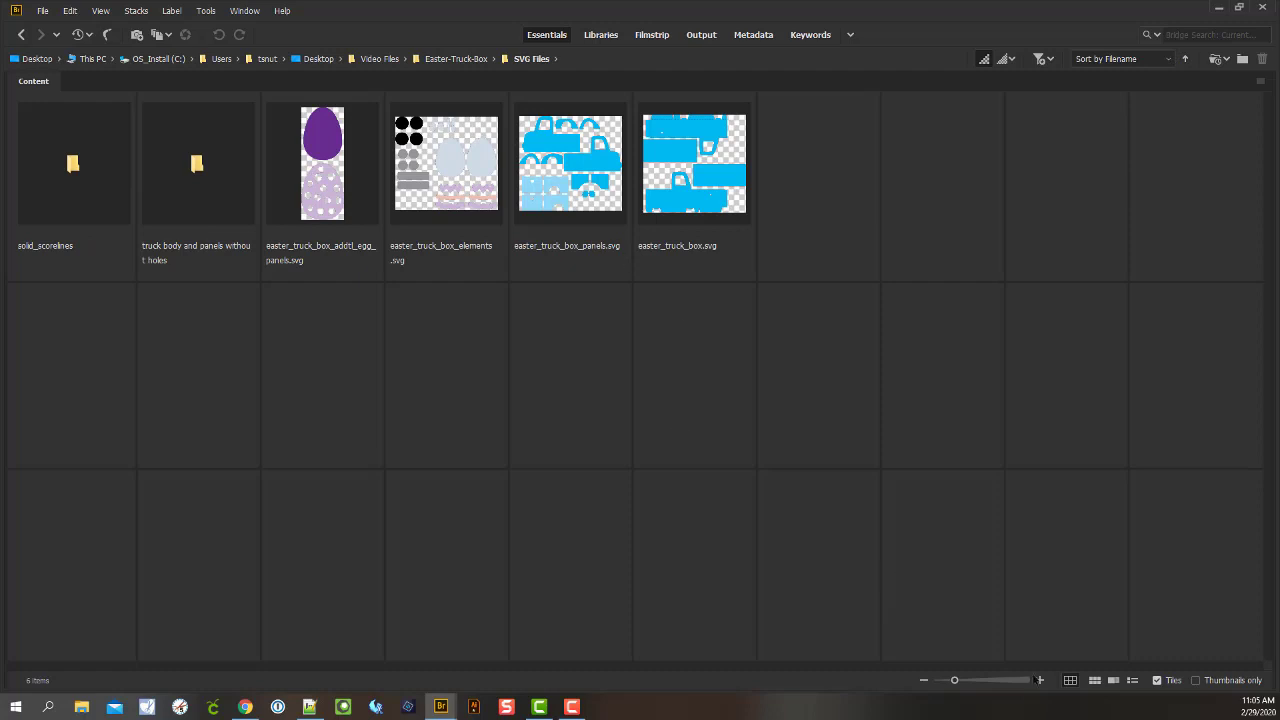
left_click(1132, 681)
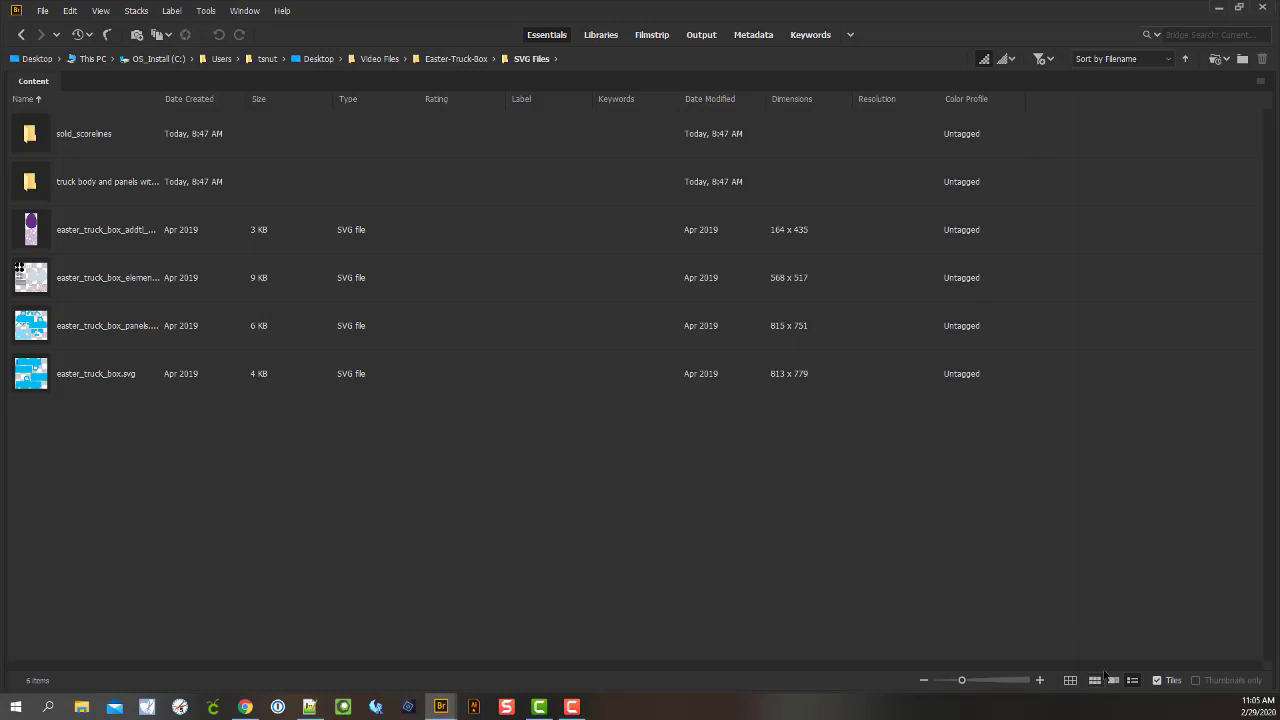
Return to larger thumbnails and go up to the Easter-Truck-Box folder
left_click(1070, 680)
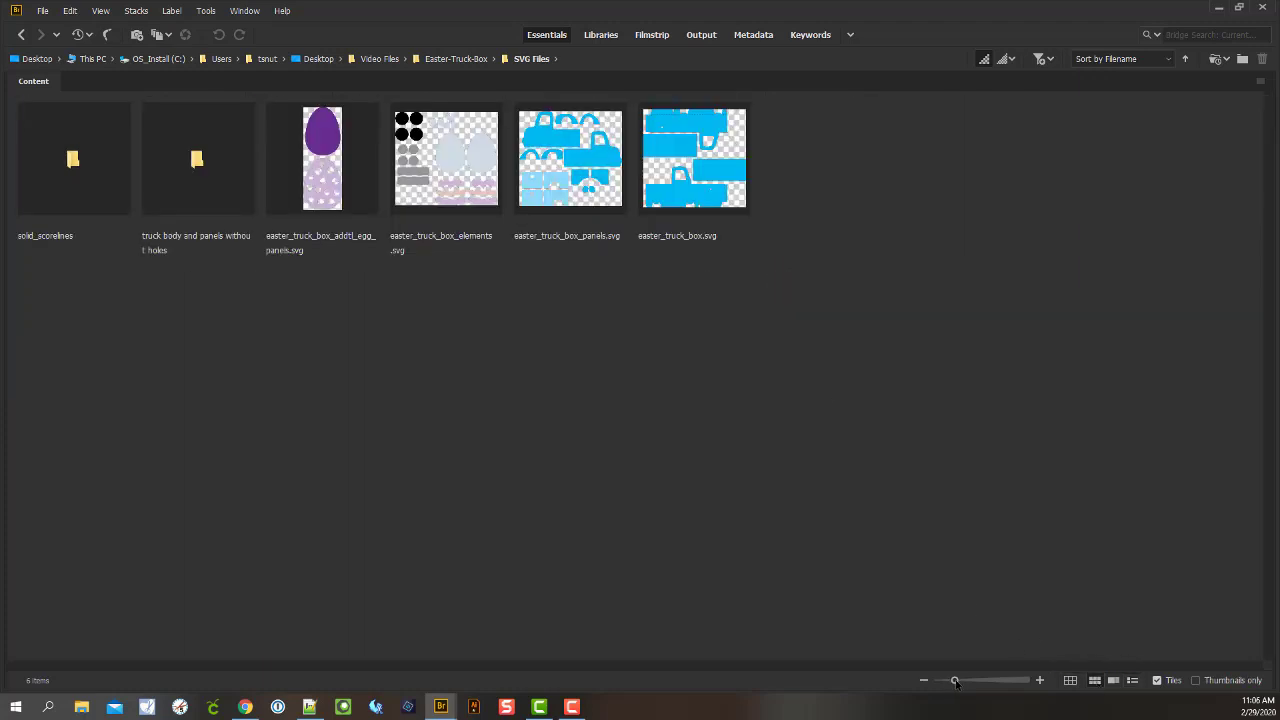
left_click_drag(954, 681, 974, 681)
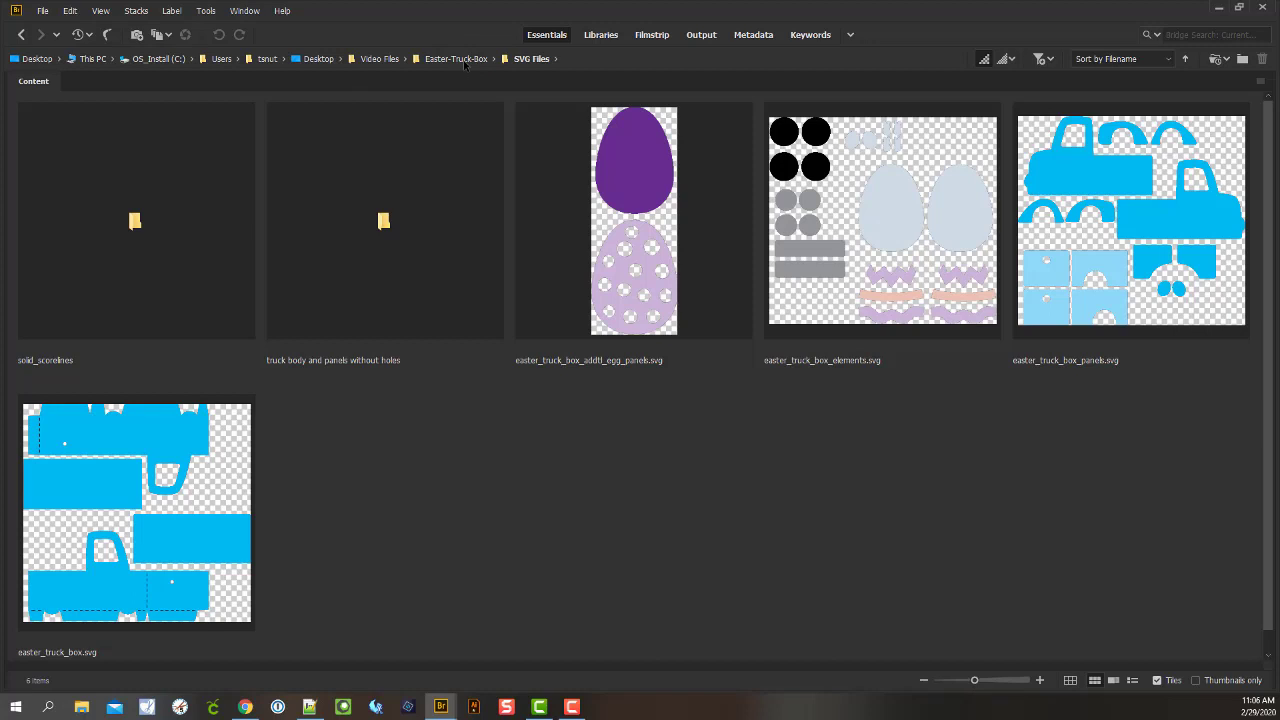
double_click(463, 60)
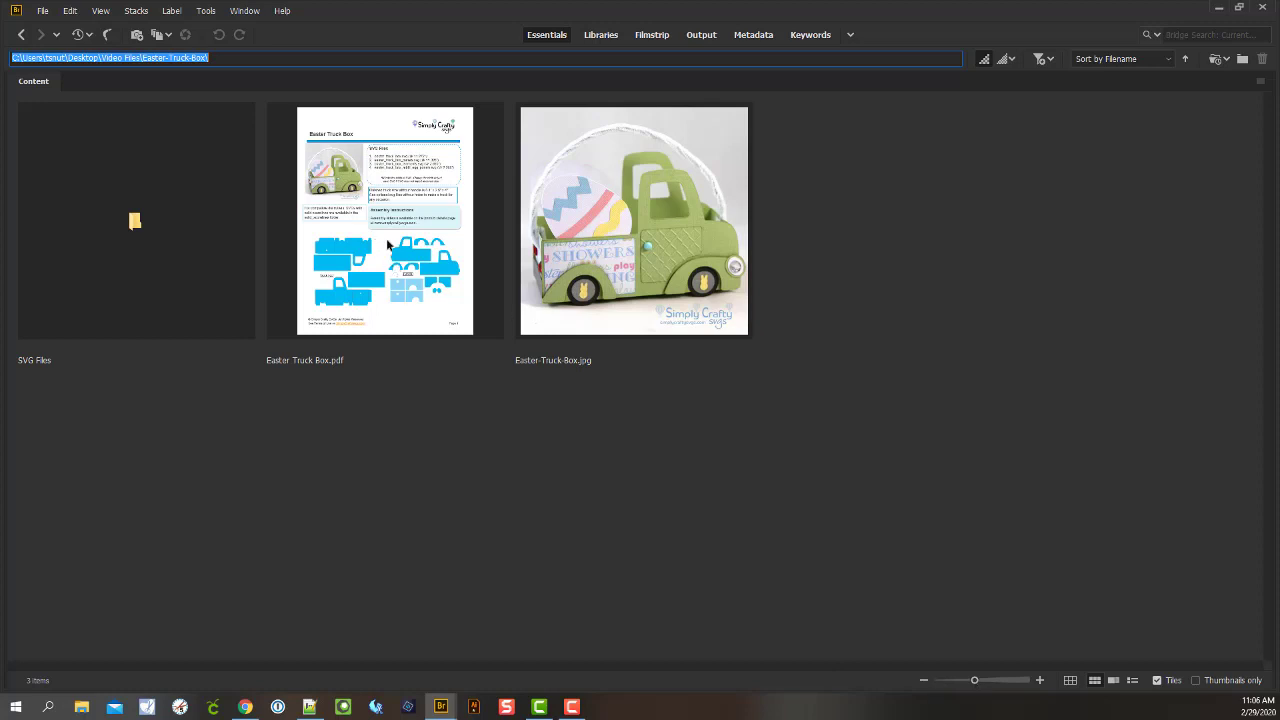
Enlarge the Easter-Truck-Box thumbnails further so the PDF pattern and truck photo show bigger
left_click_drag(976, 681, 984, 681)
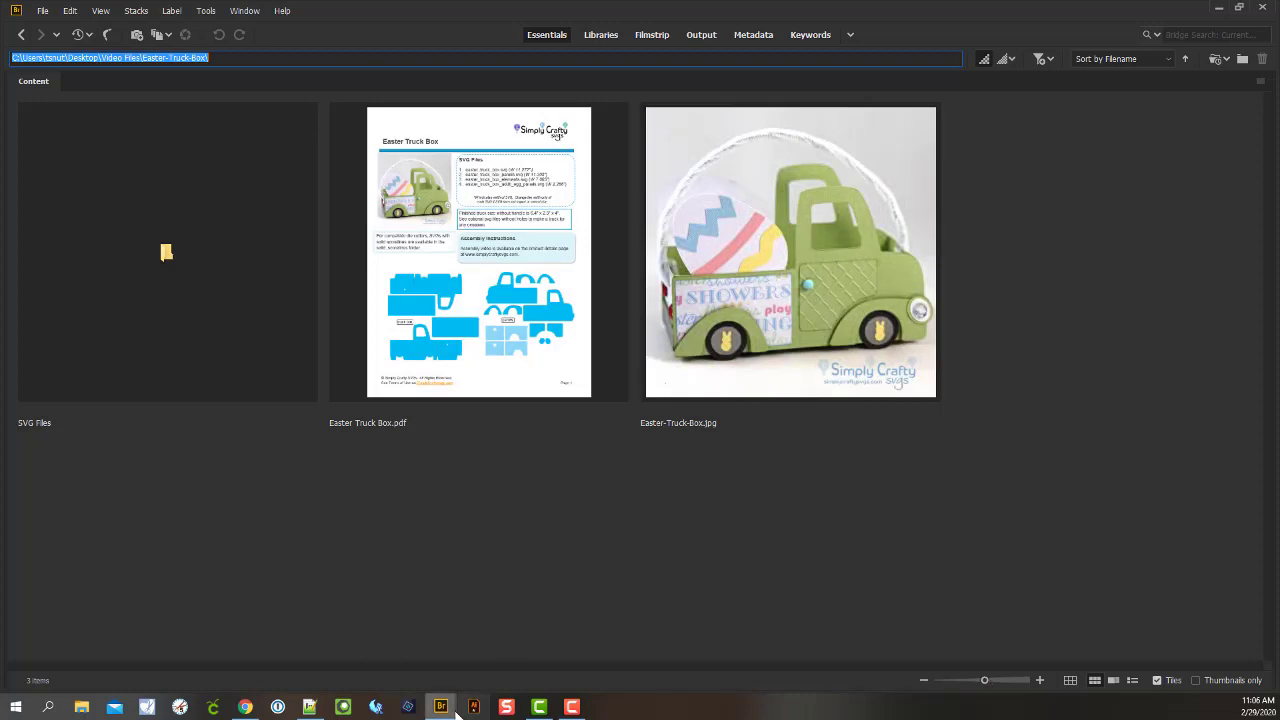
mouse_move(440, 714)
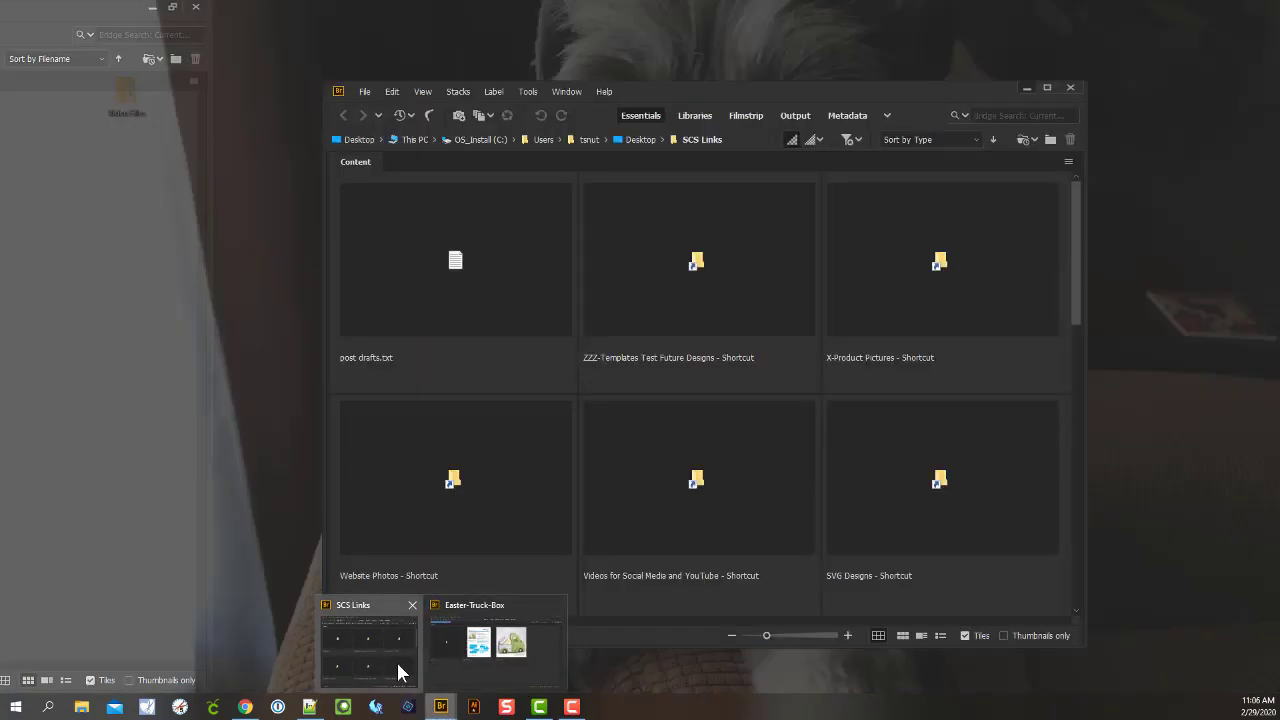
Switch to the SCS Links Bridge window and open the 1-FB DB Digital Paper Textures and Patterns favorite
left_click(396, 660)
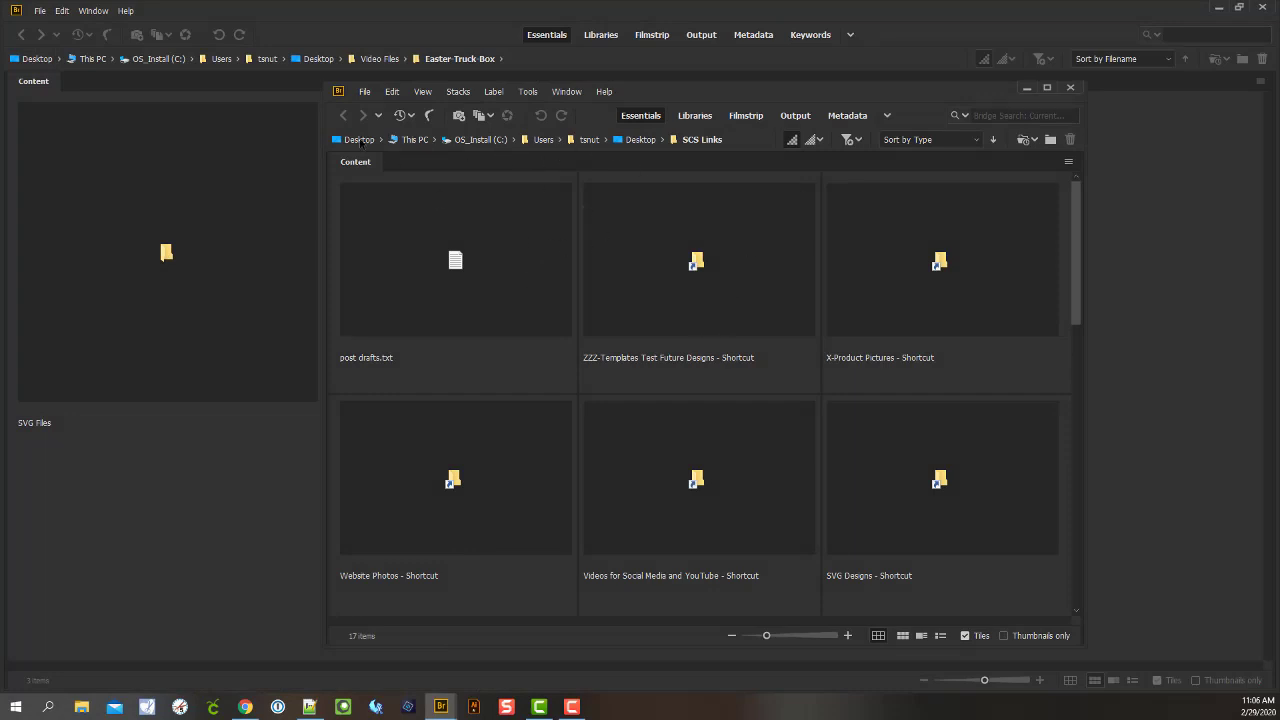
double_click(326, 173)
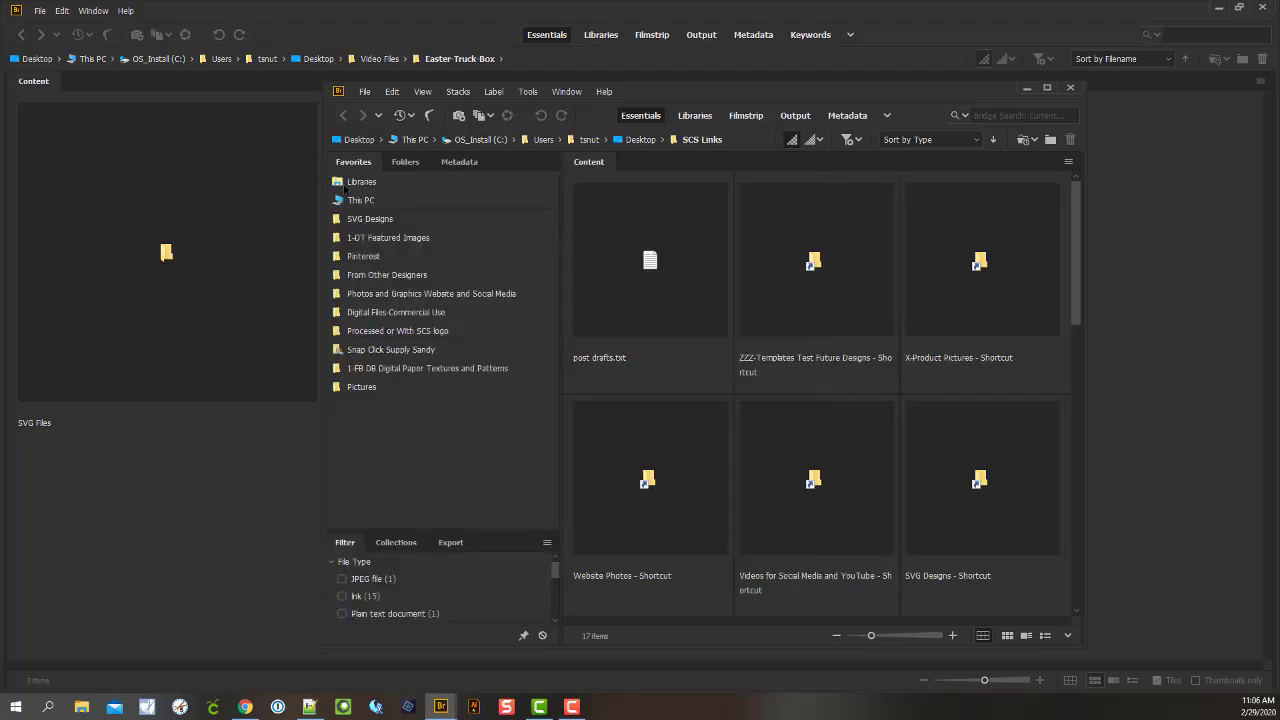
left_click(362, 370)
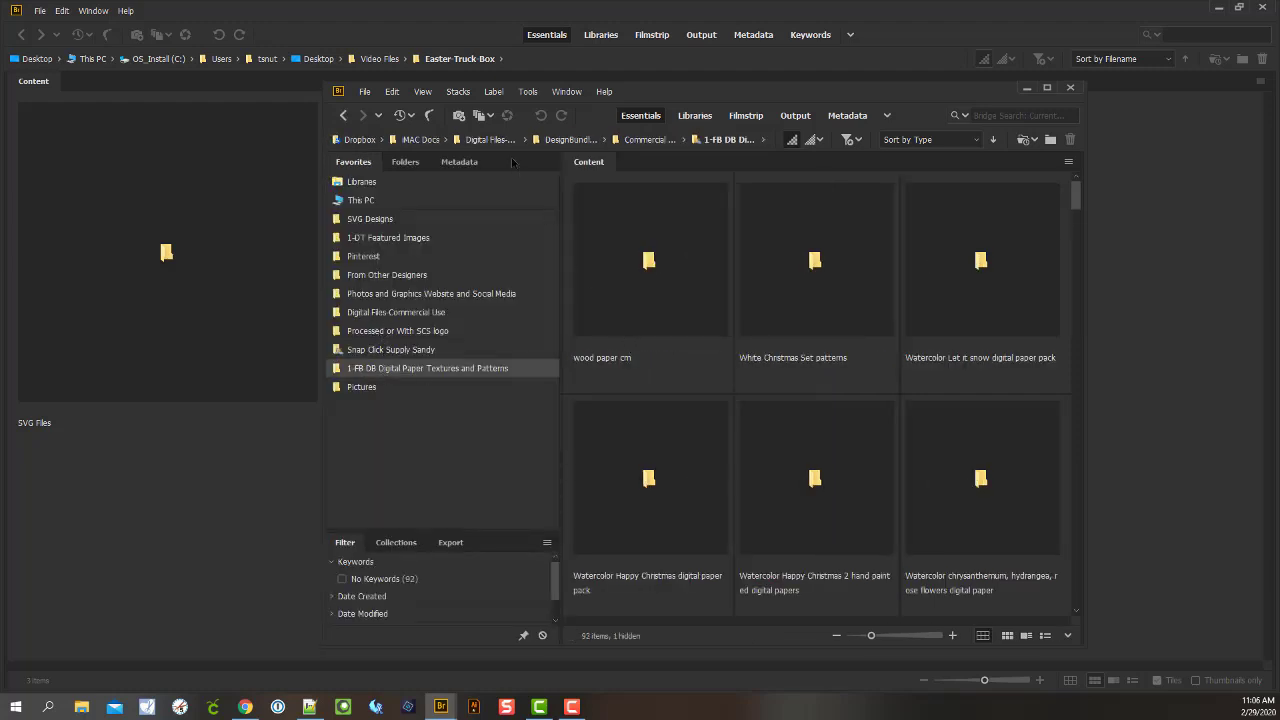
Hide the side panels and open the Tropical Flamingo Paper Set folder
double_click(559, 184)
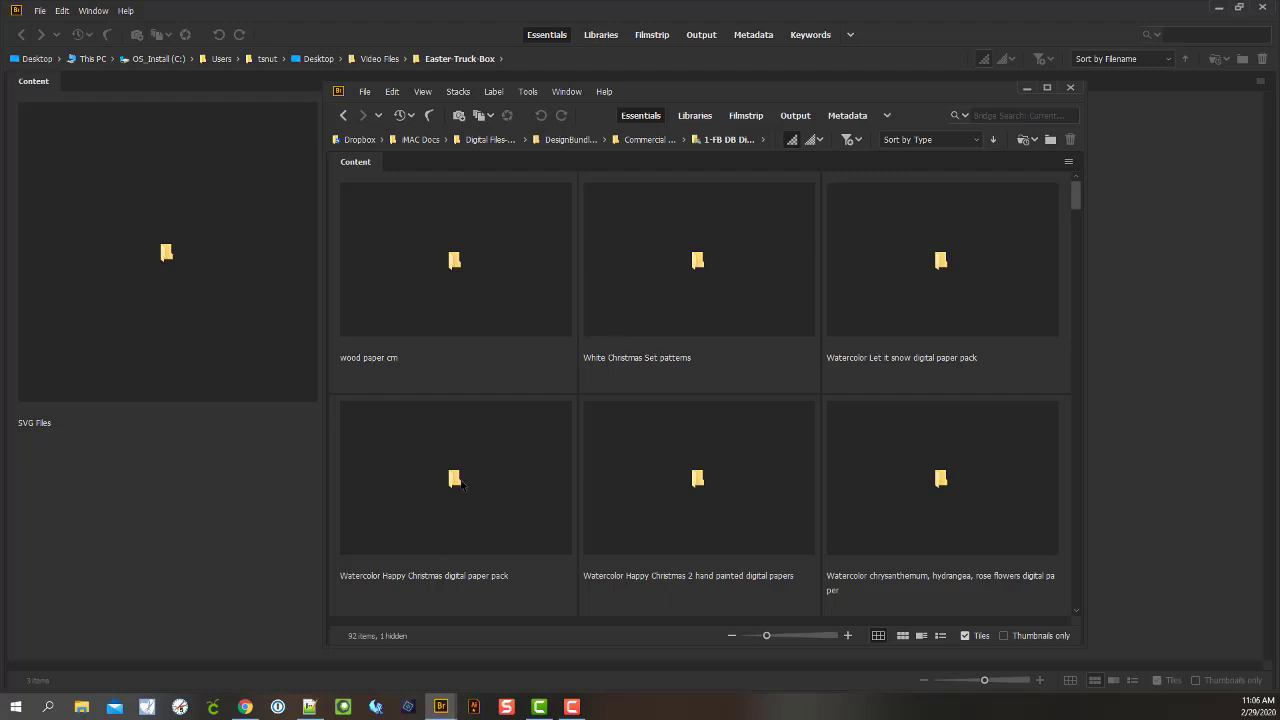
scroll(465, 485, "down", 1)
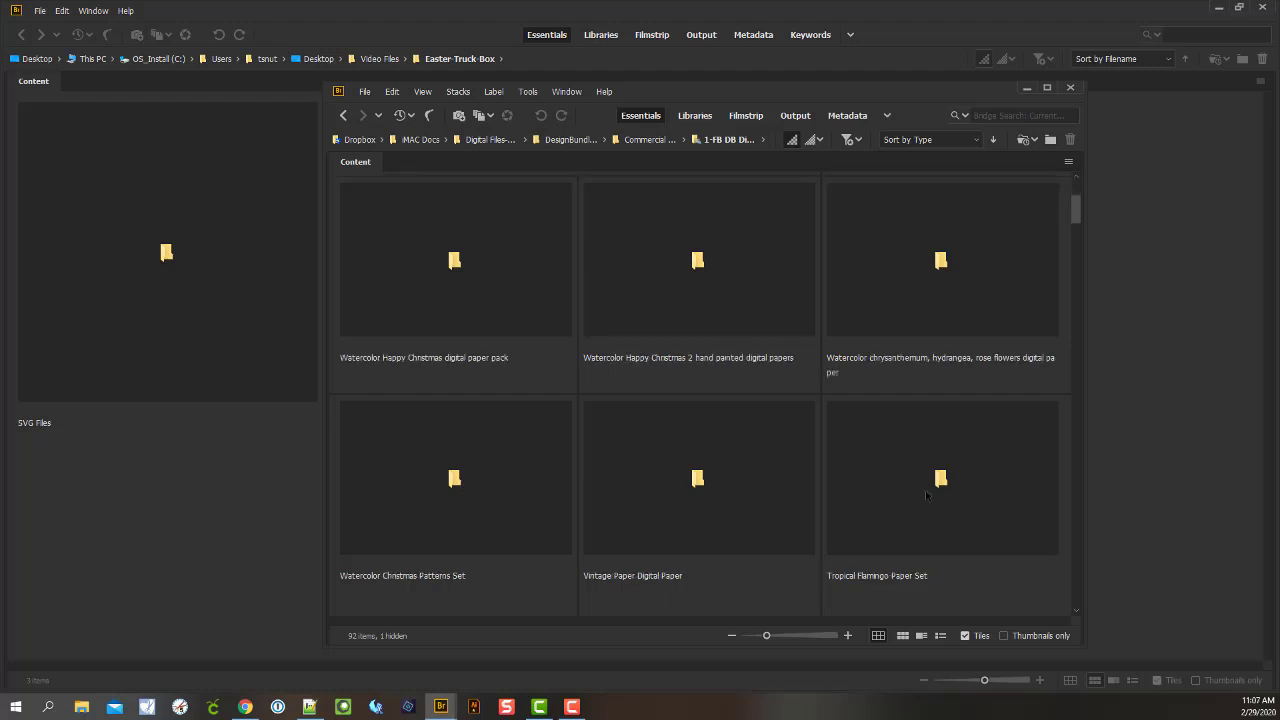
double_click(940, 490)
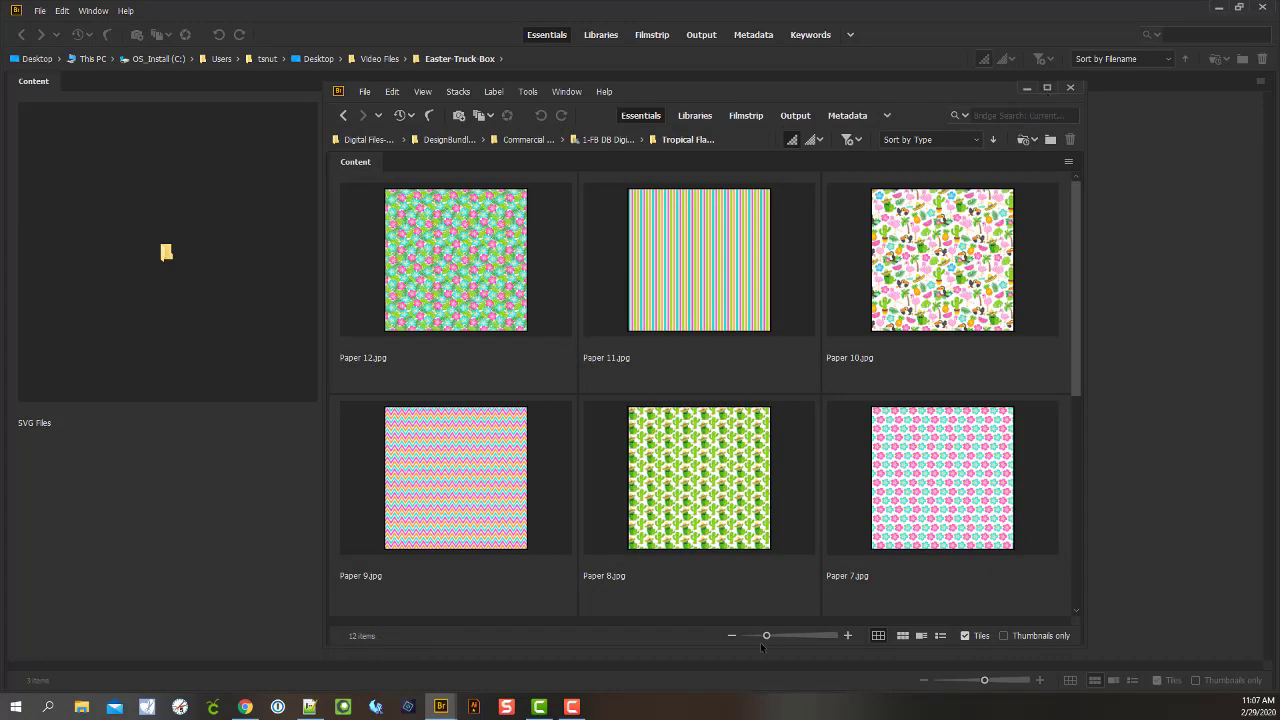
Enlarge the Tropical Flamingo pattern thumbnails slightly and scroll the grid down and back up
left_click_drag(767, 636, 788, 638)
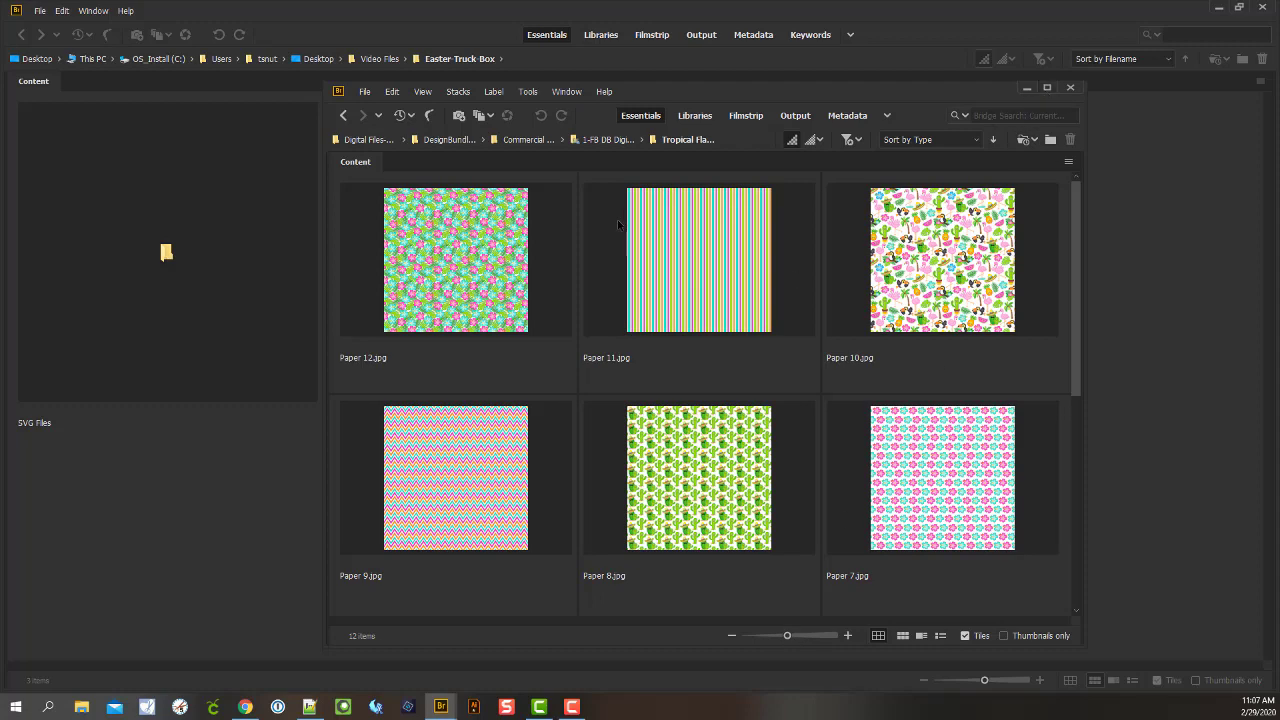
scroll(502, 380, "down", 2)
scroll(503, 400, "up", 2)
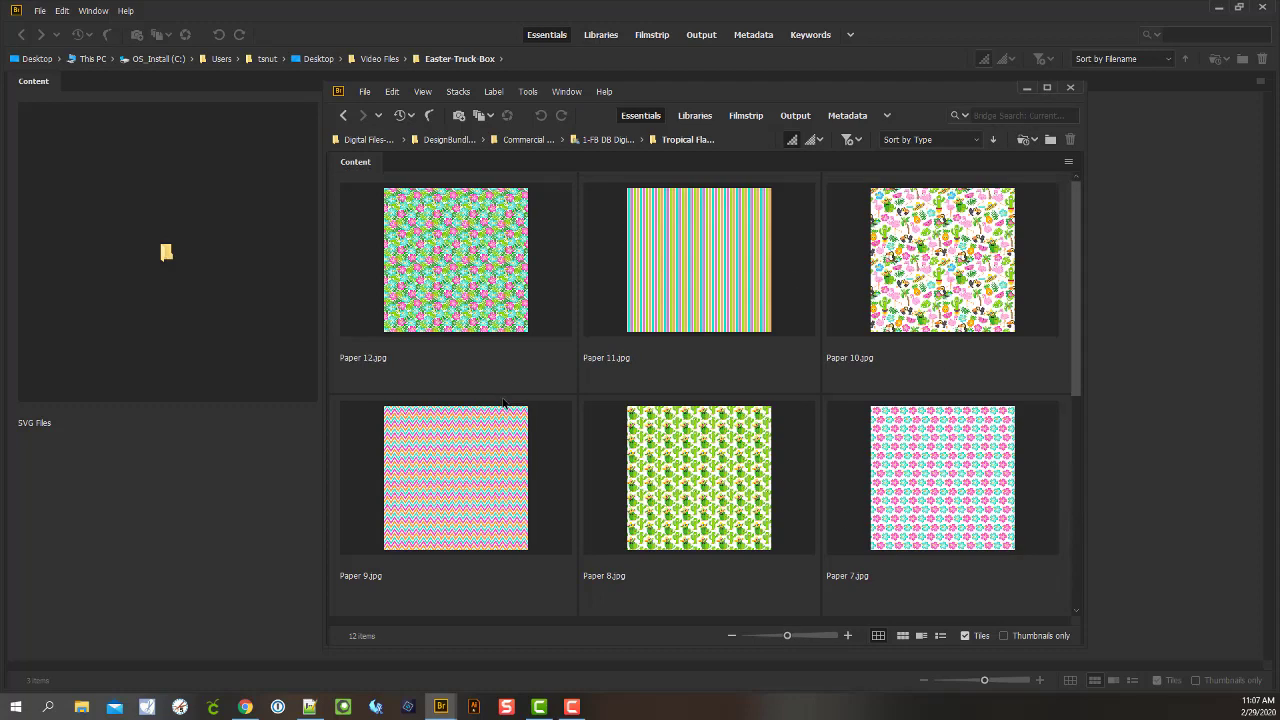